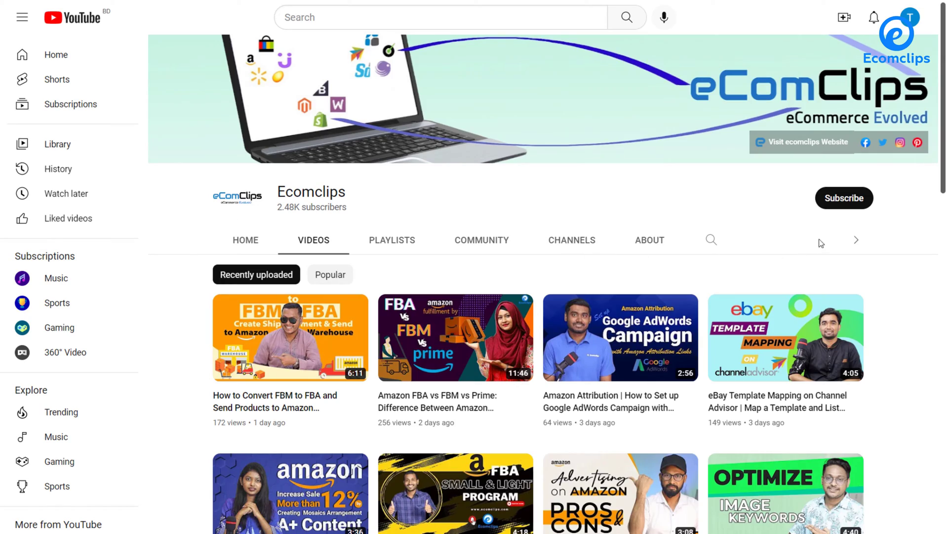
Step: Subscribe to the Ecomclips channel and set its notification bell to All
{"action": "left_click", "coordinate": [847, 203]}
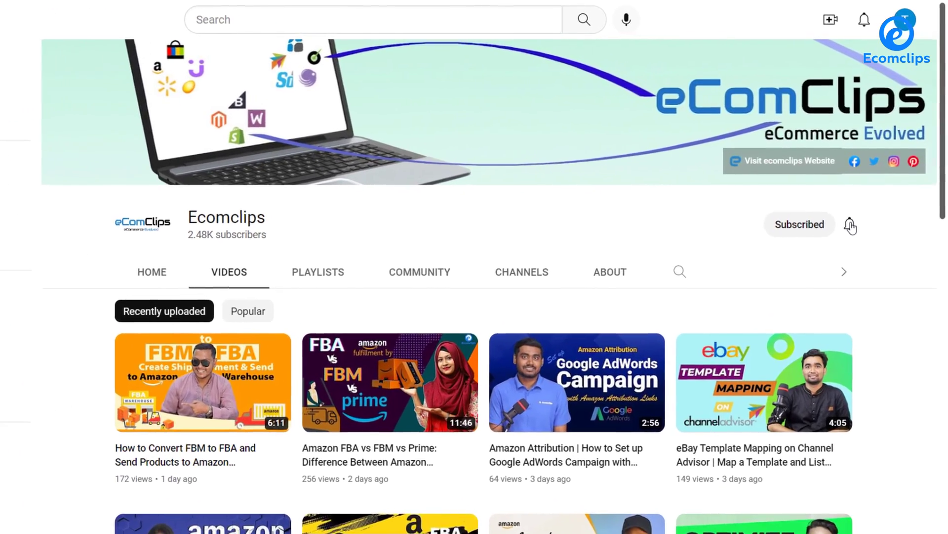
{"action": "left_click", "coordinate": [859, 204]}
{"action": "left_click", "coordinate": [765, 293]}
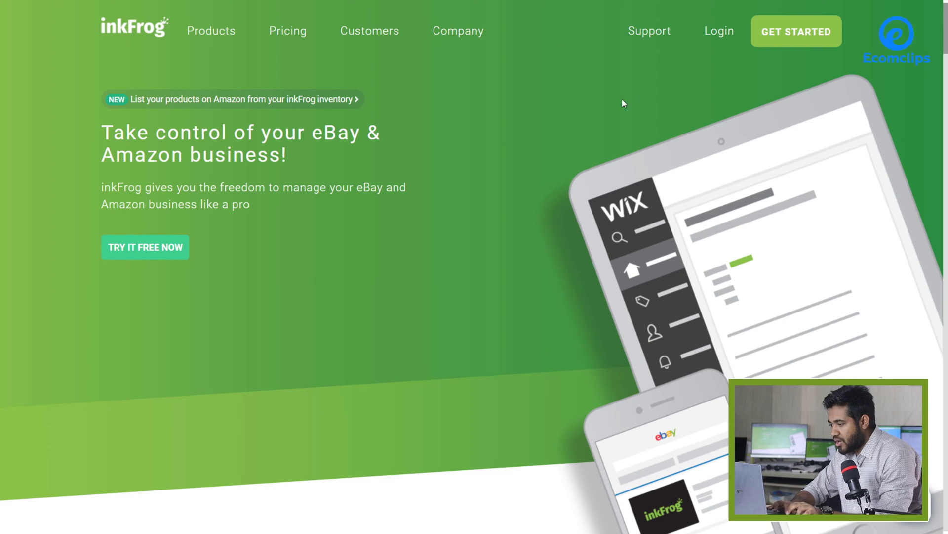
Step: Log in to inkFrog and expand the eBay section in the left sidebar
{"action": "left_click", "coordinate": [723, 33]}
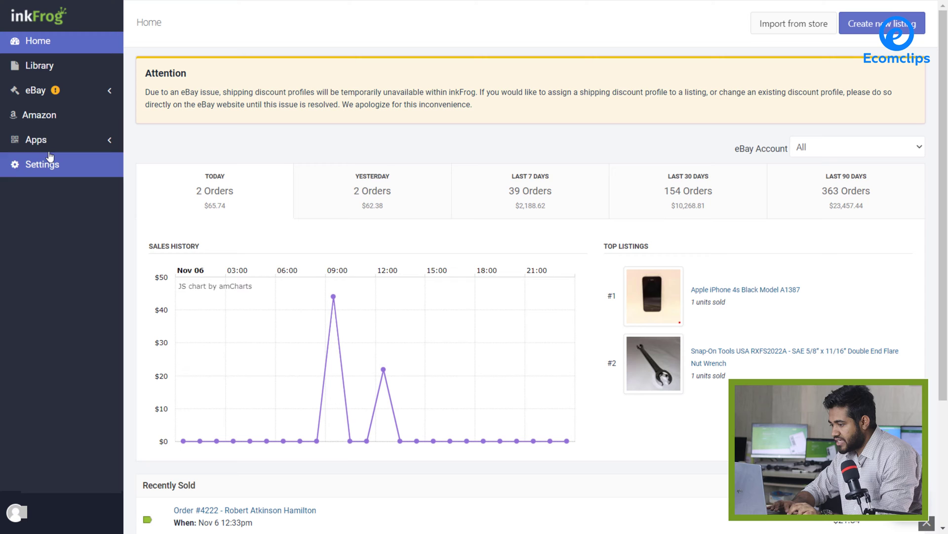
{"action": "left_click", "coordinate": [108, 94]}
{"action": "left_click", "coordinate": [108, 94]}
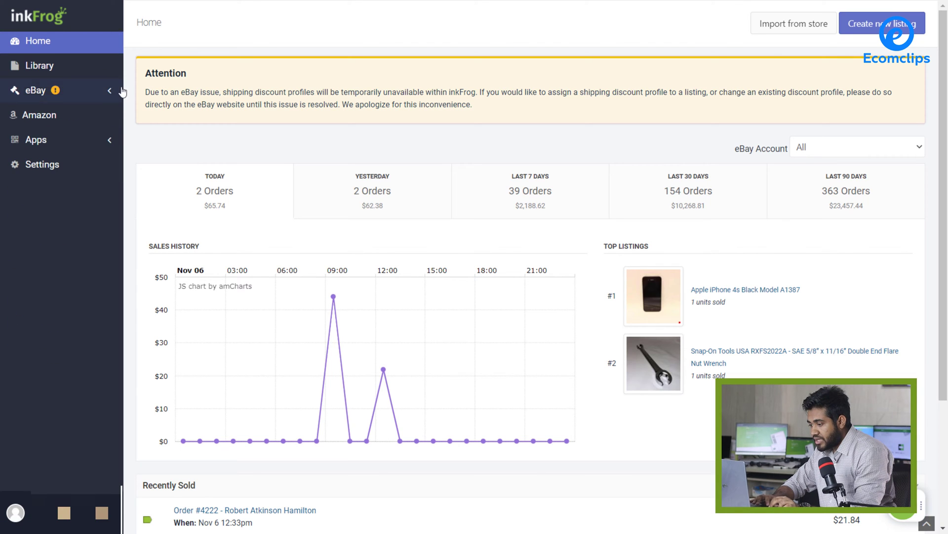
{"action": "left_click", "coordinate": [108, 94]}
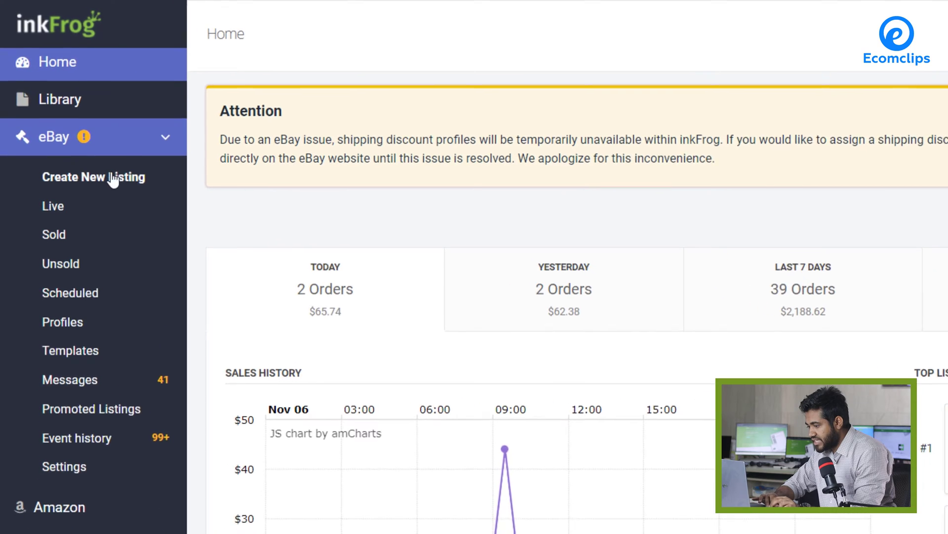
Step: Start a new listing, reviewing the Prefill profiles, eBay Account and eBay Market dropdowns
{"action": "left_click", "coordinate": [126, 206]}
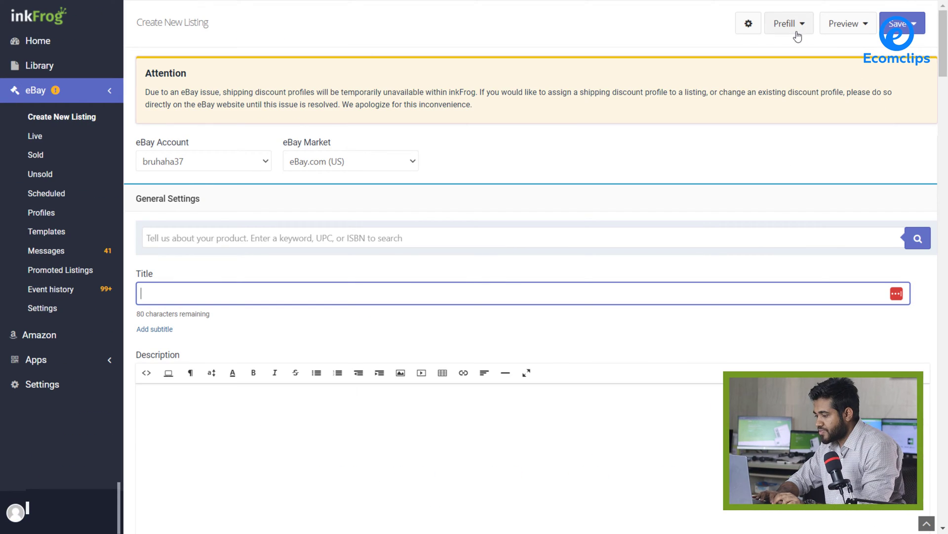
{"action": "left_click", "coordinate": [803, 27]}
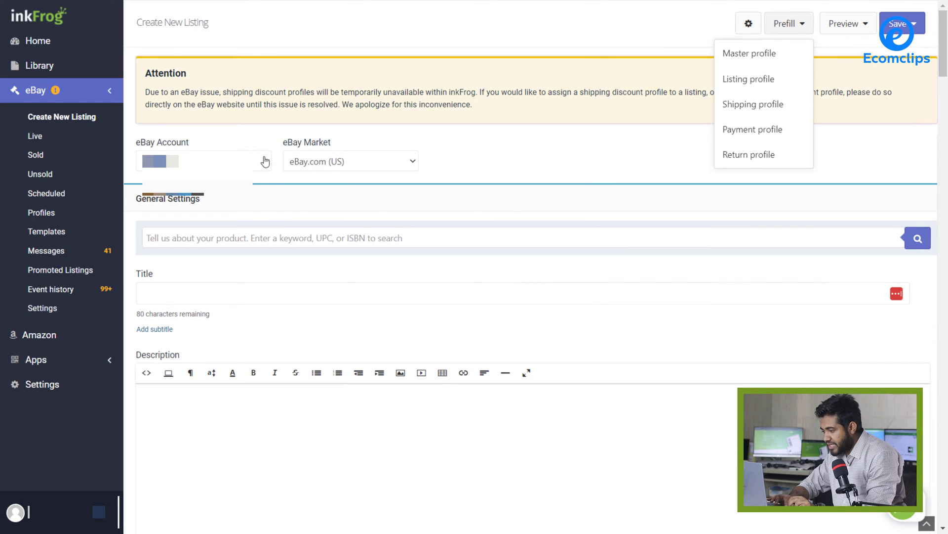
{"action": "left_click", "coordinate": [266, 162]}
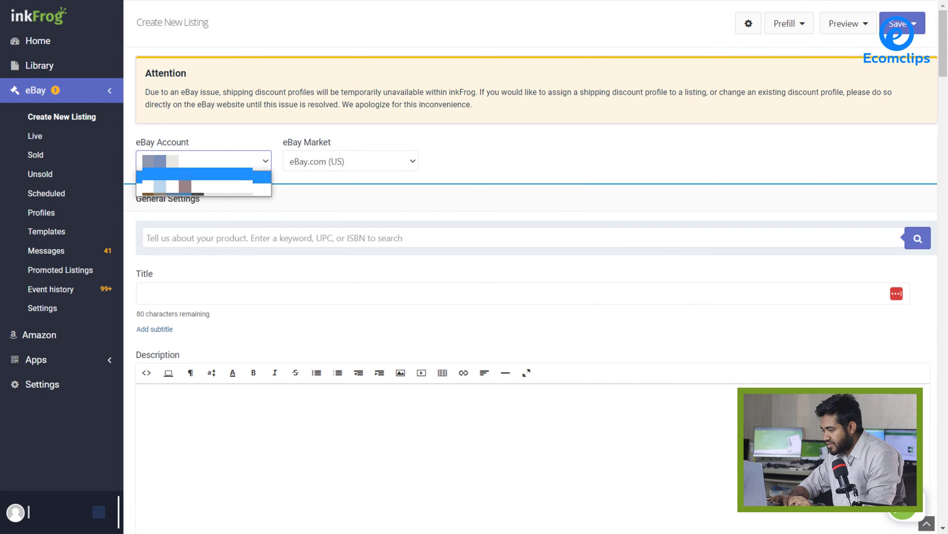
{"action": "key", "text": "Return"}
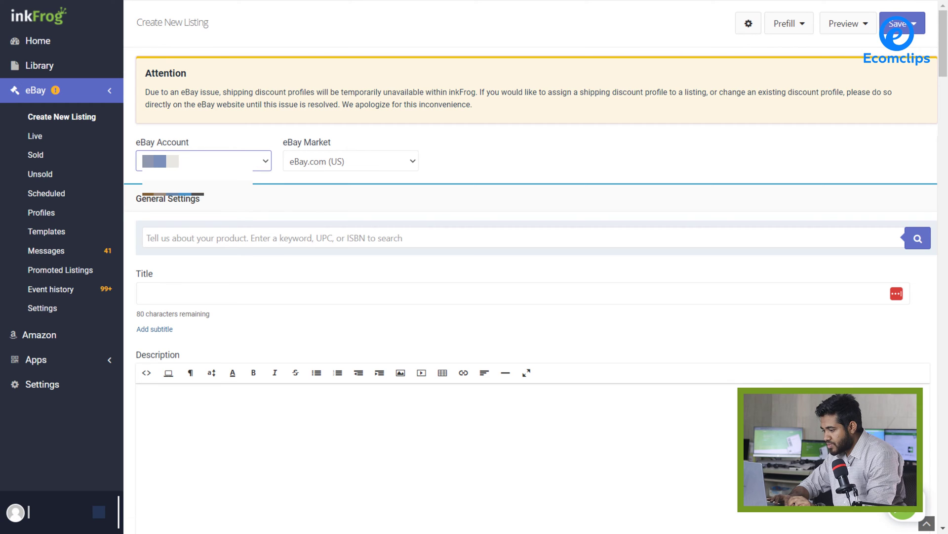
{"action": "left_click", "coordinate": [414, 162]}
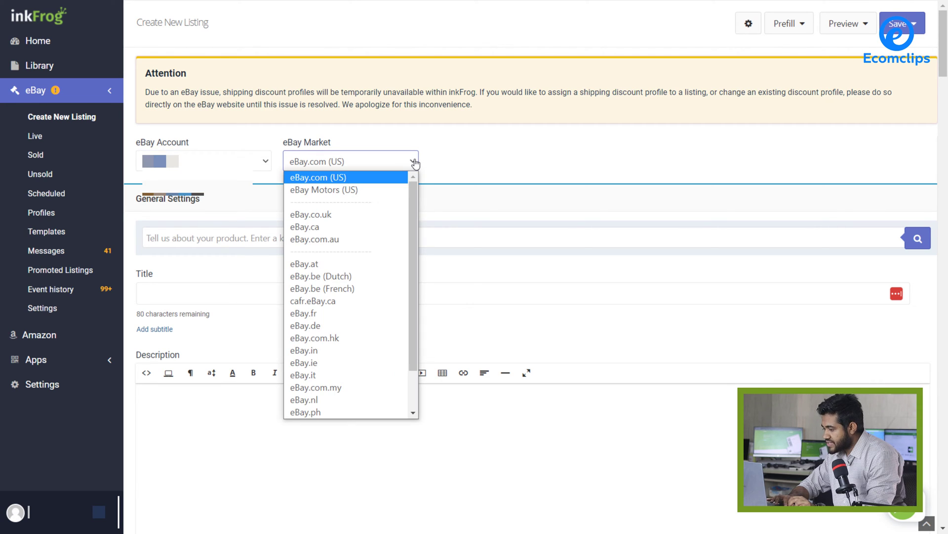
Step: Keep eBay.com (US) as the market and search the catalog for 'iPhone XR'
{"action": "left_click", "coordinate": [254, 237]}
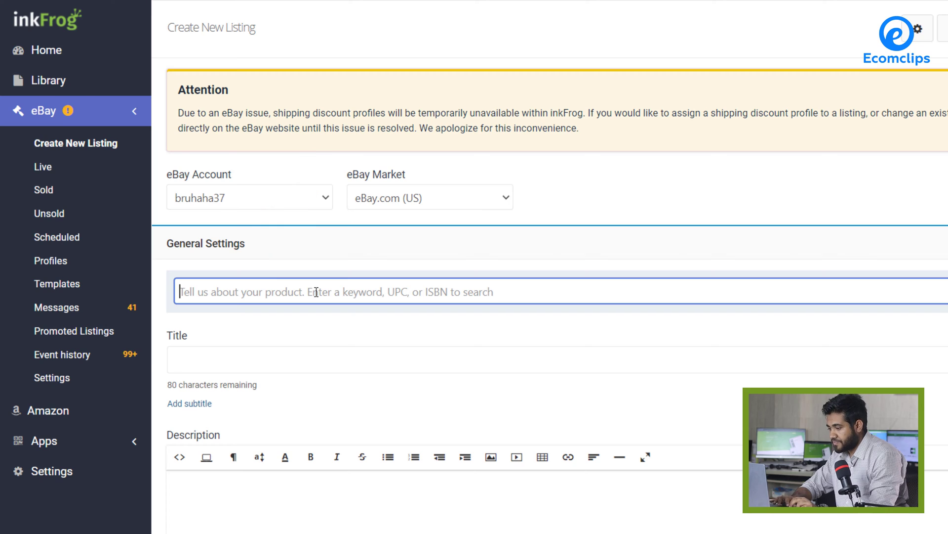
{"action": "type", "text": "iPhone XR"}
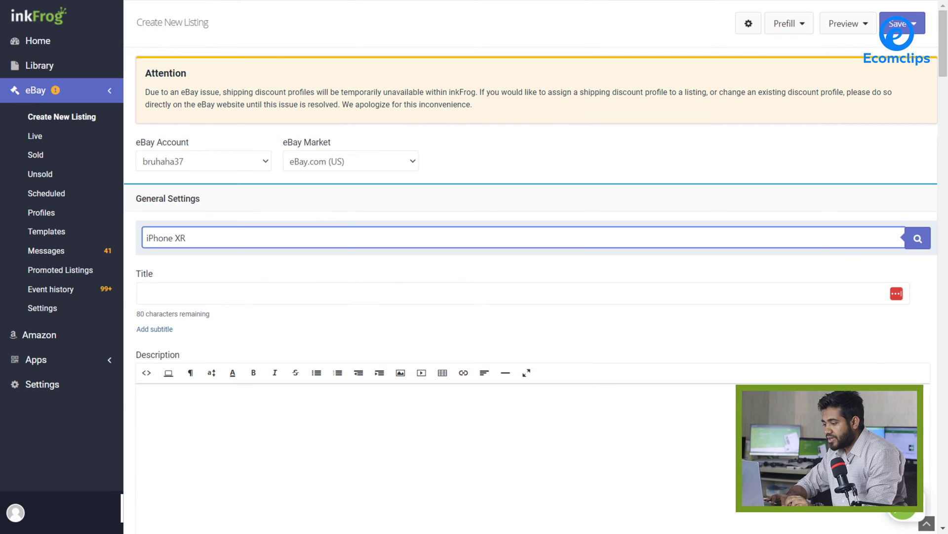
{"action": "left_click", "coordinate": [917, 240]}
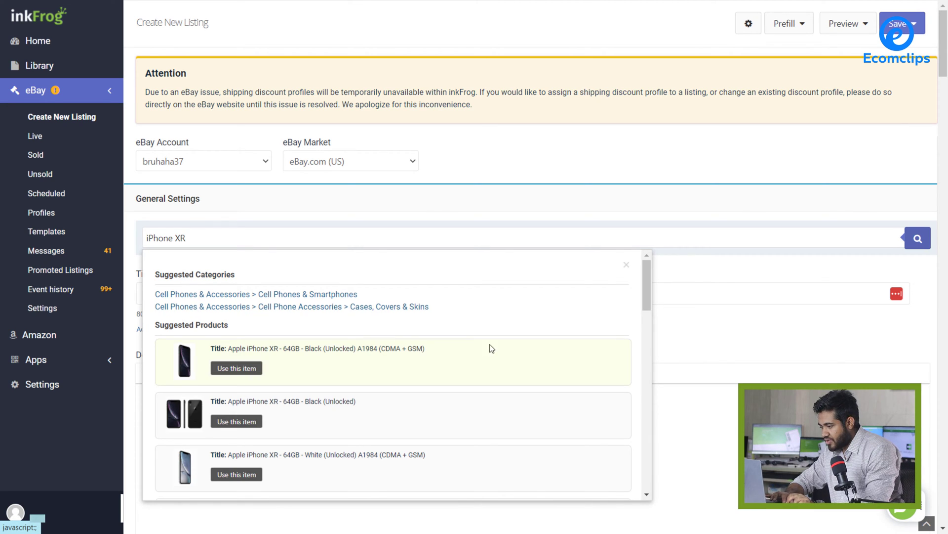
{"action": "scroll", "coordinate": [635, 309], "scroll_direction": "down", "scroll_amount": 10}
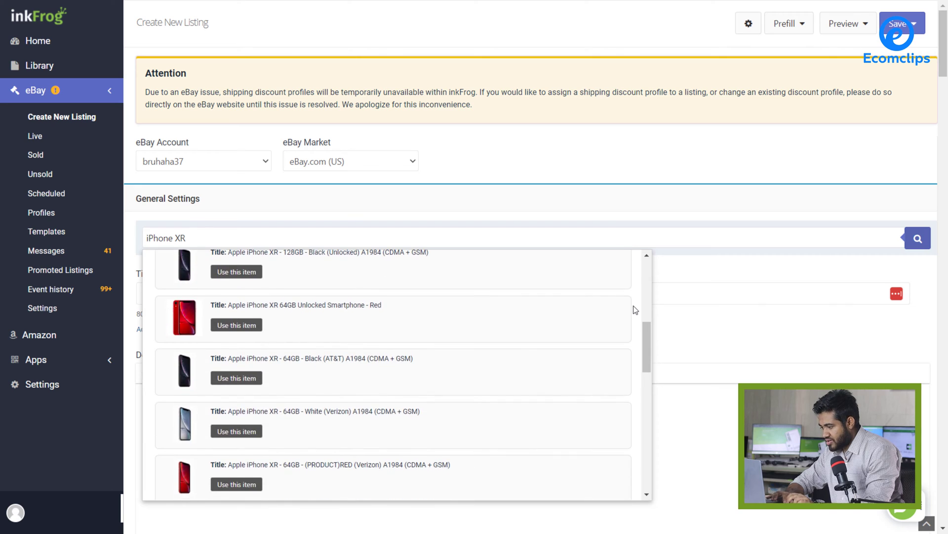
{"action": "scroll", "coordinate": [634, 310], "scroll_direction": "down", "scroll_amount": 8}
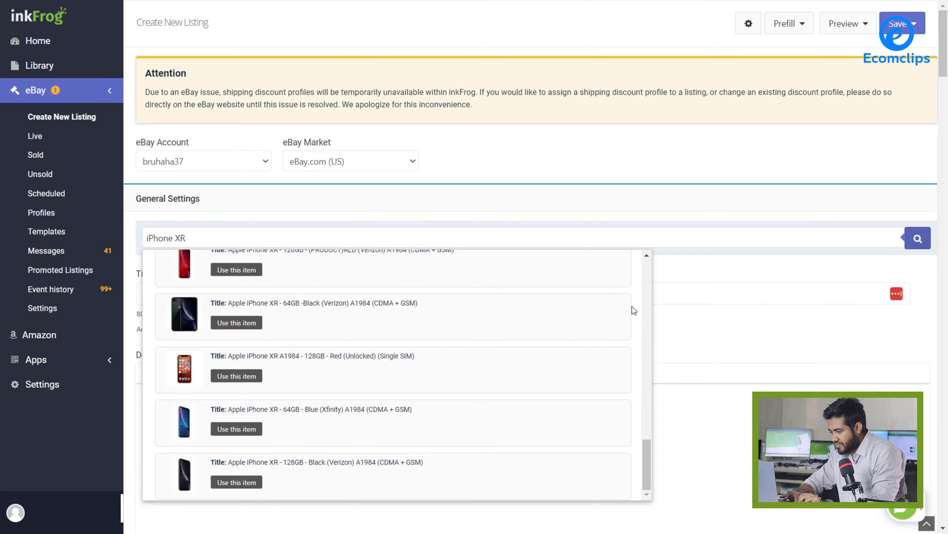
{"action": "scroll", "coordinate": [634, 309], "scroll_direction": "up", "scroll_amount": 10}
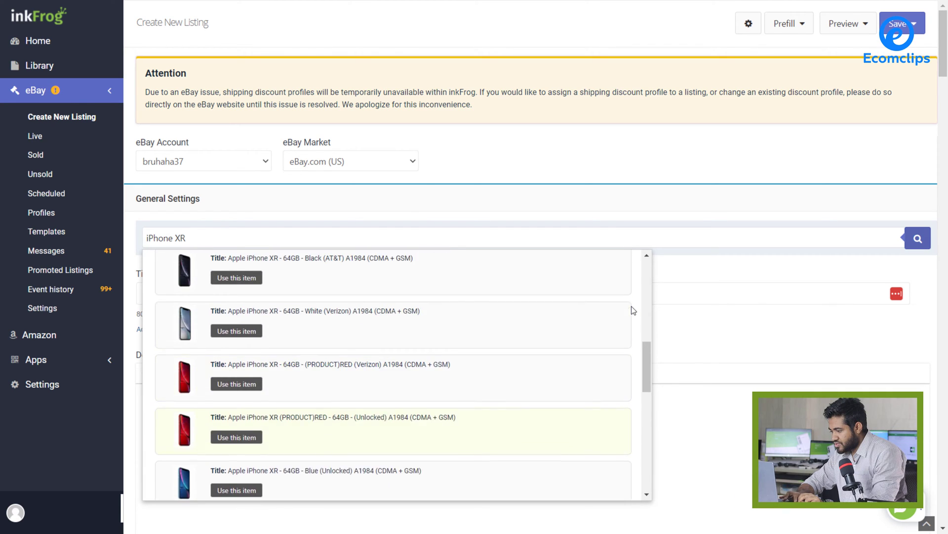
{"action": "scroll", "coordinate": [633, 310], "scroll_direction": "up", "scroll_amount": 6}
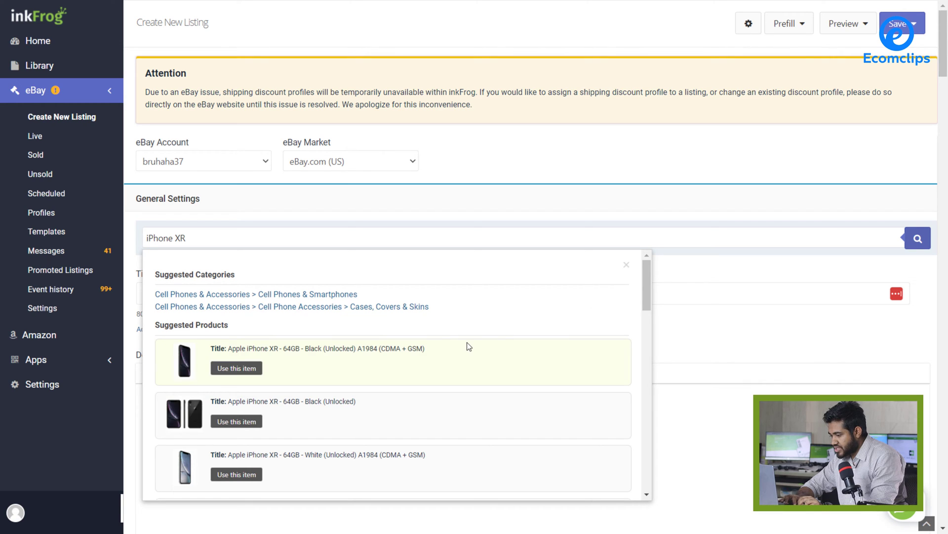
{"action": "scroll", "coordinate": [467, 343], "scroll_direction": "down", "scroll_amount": 5}
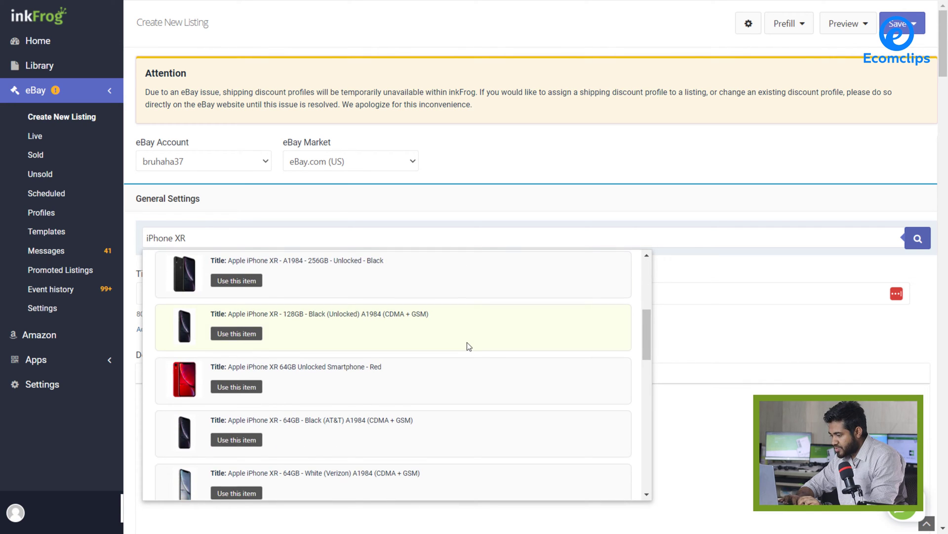
{"action": "left_click", "coordinate": [252, 444]}
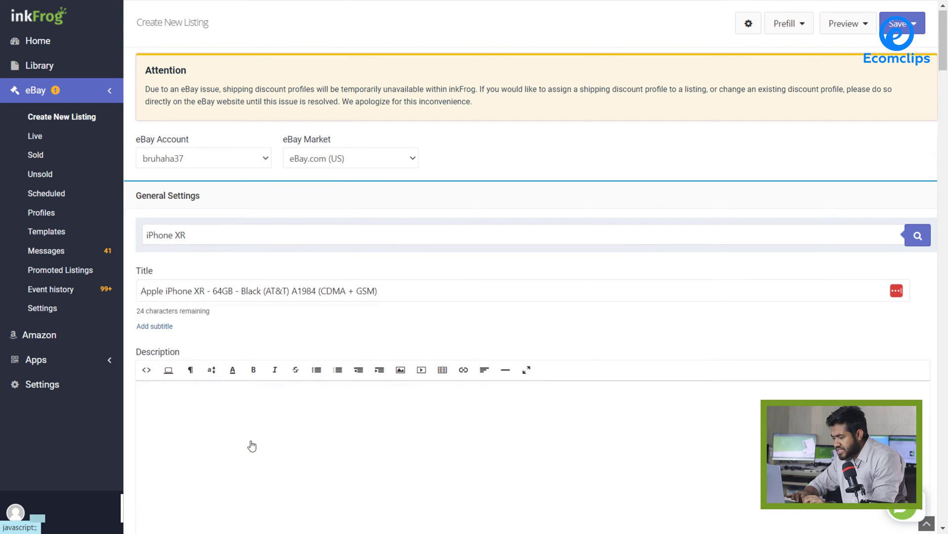
{"action": "scroll", "coordinate": [252, 445], "scroll_direction": "down", "scroll_amount": 10}
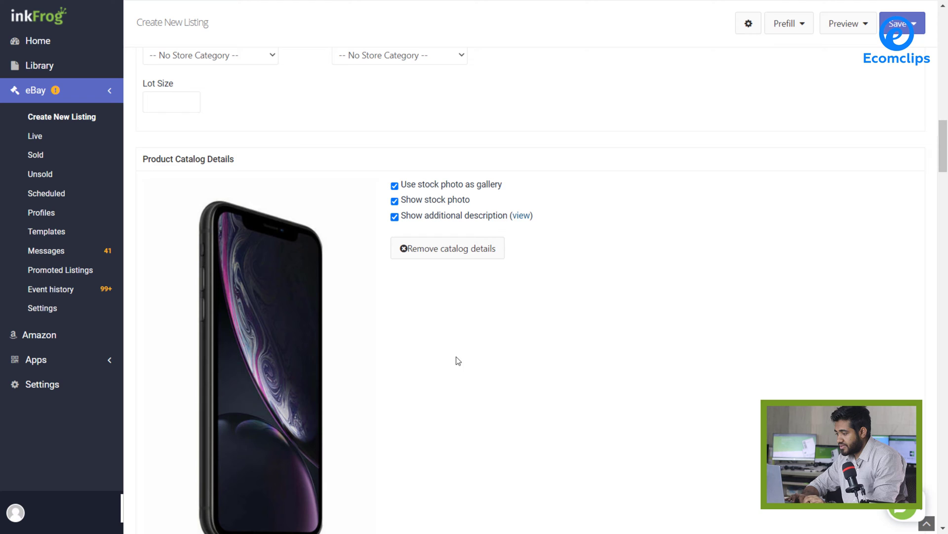
{"action": "scroll", "coordinate": [567, 343], "scroll_direction": "up", "scroll_amount": 8}
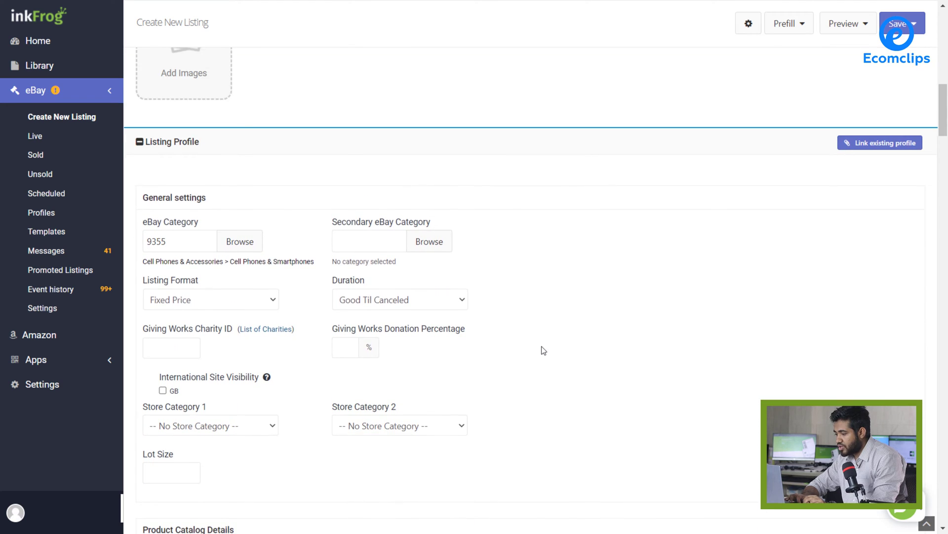
{"action": "scroll", "coordinate": [601, 307], "scroll_direction": "up", "scroll_amount": 9}
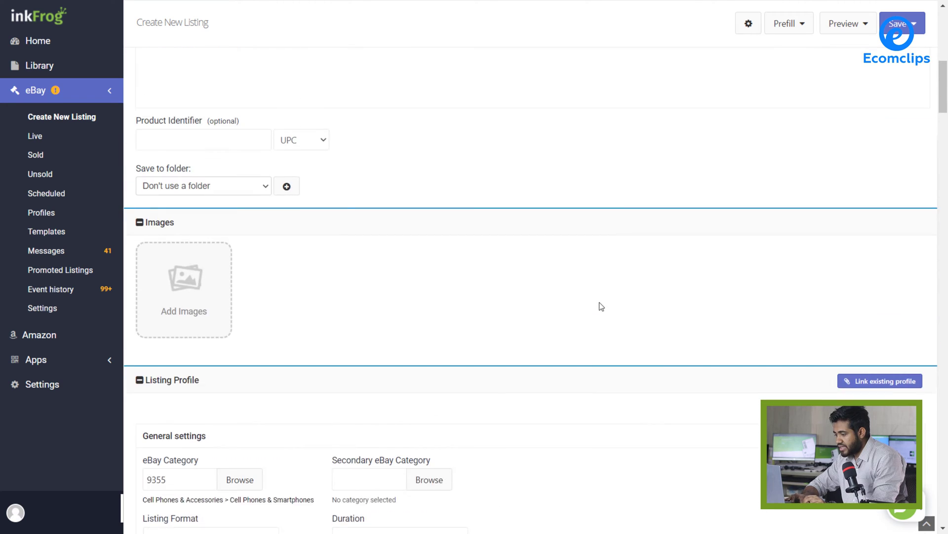
{"action": "scroll", "coordinate": [601, 306], "scroll_direction": "down", "scroll_amount": 6}
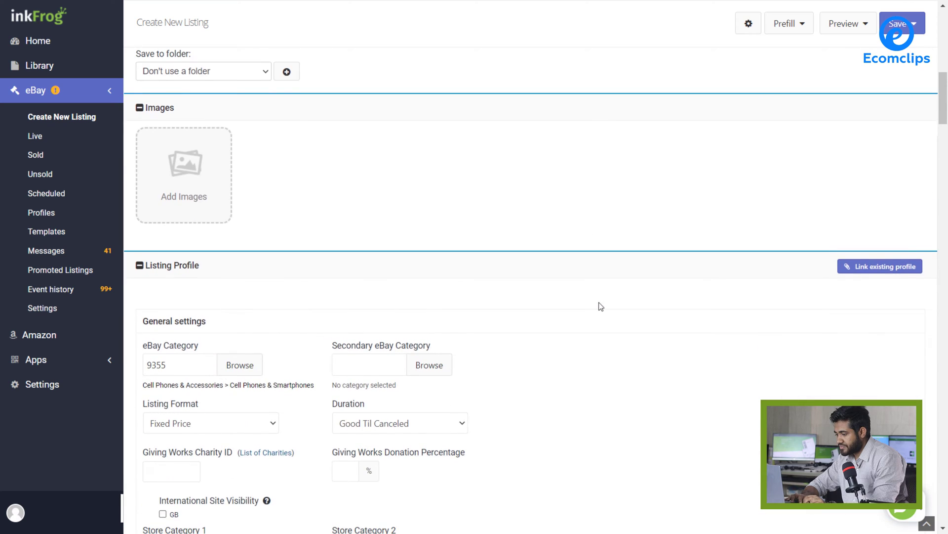
{"action": "scroll", "coordinate": [600, 305], "scroll_direction": "up", "scroll_amount": 15}
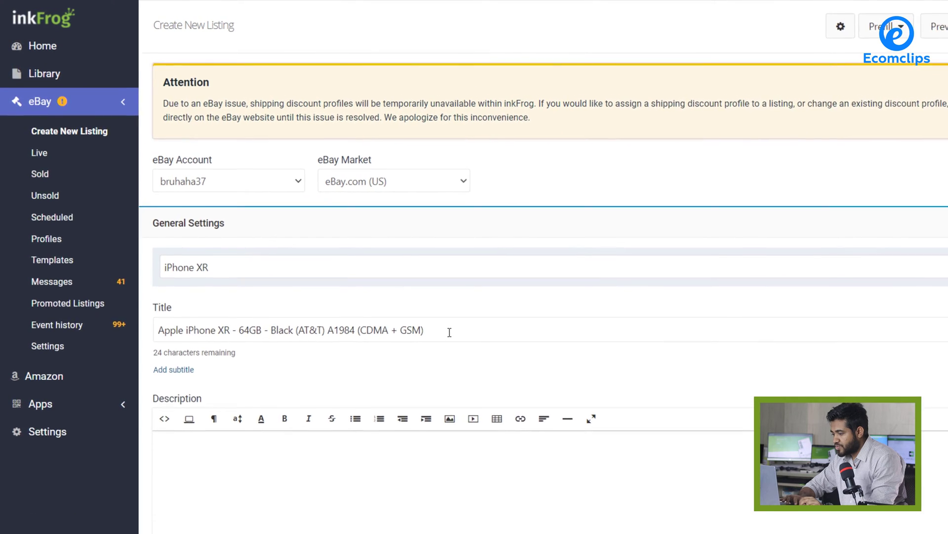
{"action": "left_click", "coordinate": [428, 317]}
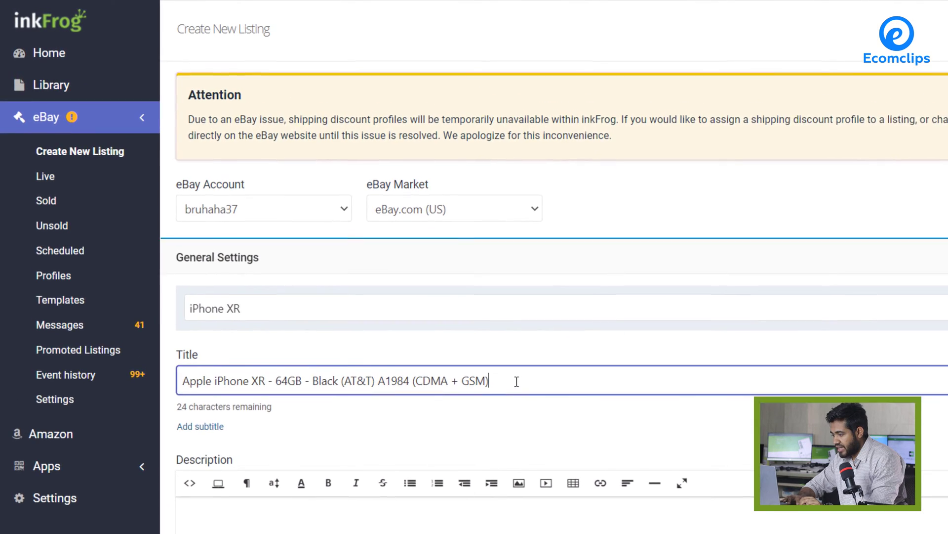
{"action": "scroll", "coordinate": [517, 381], "scroll_direction": "down", "scroll_amount": 10}
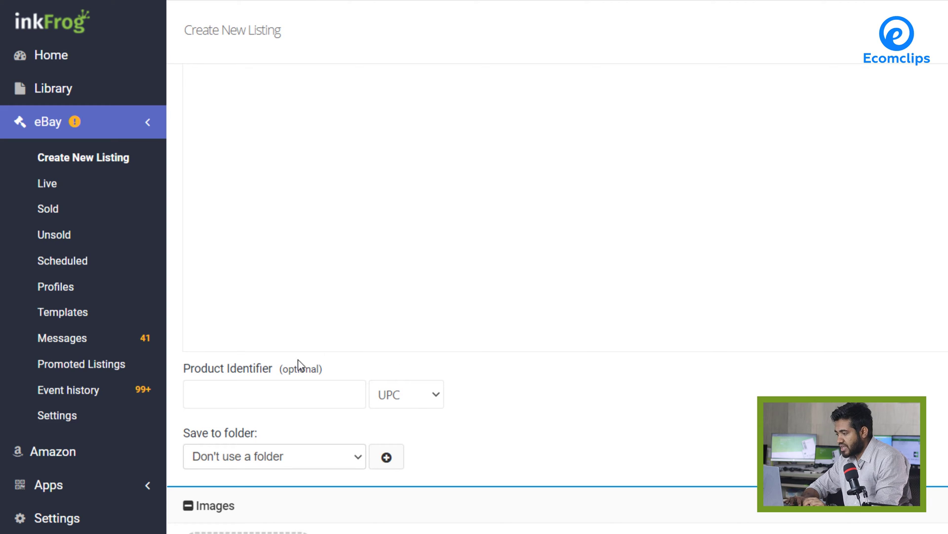
{"action": "left_click", "coordinate": [327, 398]}
{"action": "left_click", "coordinate": [435, 395]}
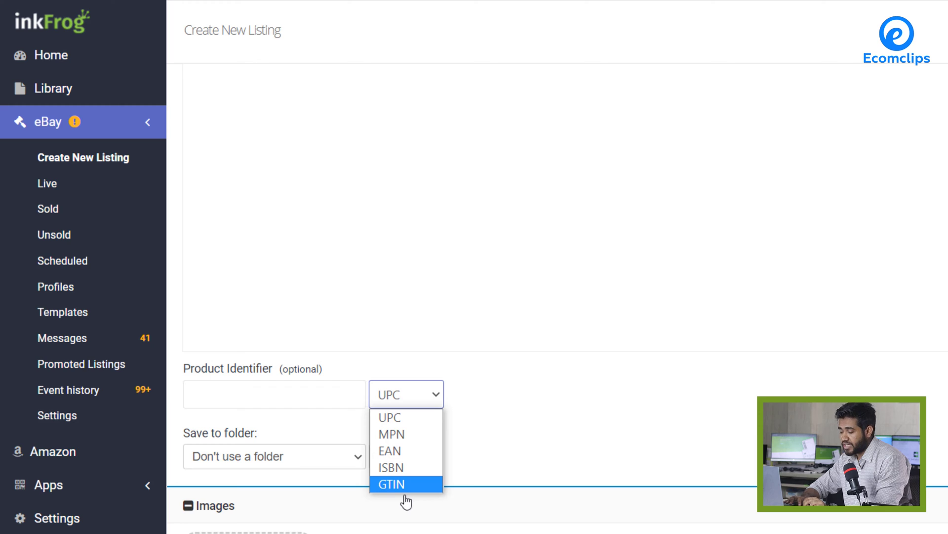
{"action": "left_click", "coordinate": [557, 439]}
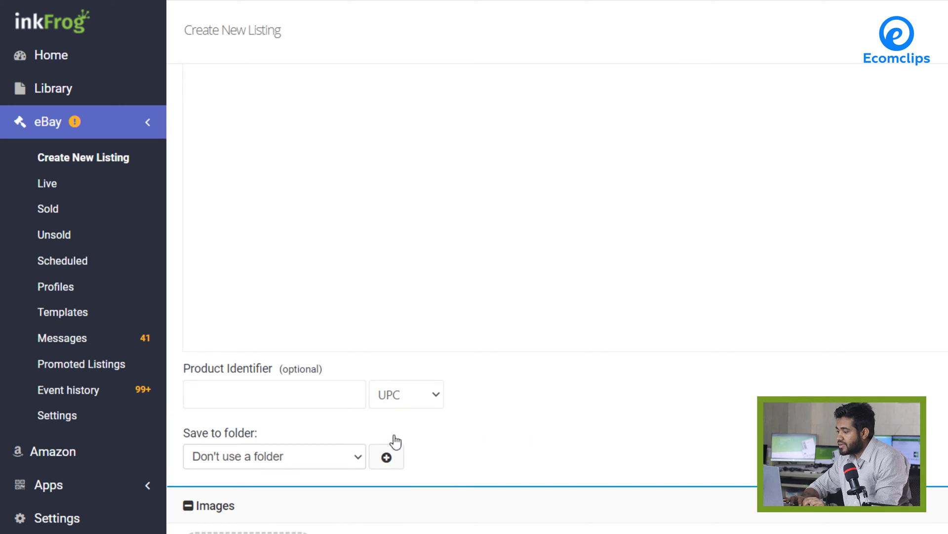
{"action": "scroll", "coordinate": [250, 362], "scroll_direction": "down", "scroll_amount": 4}
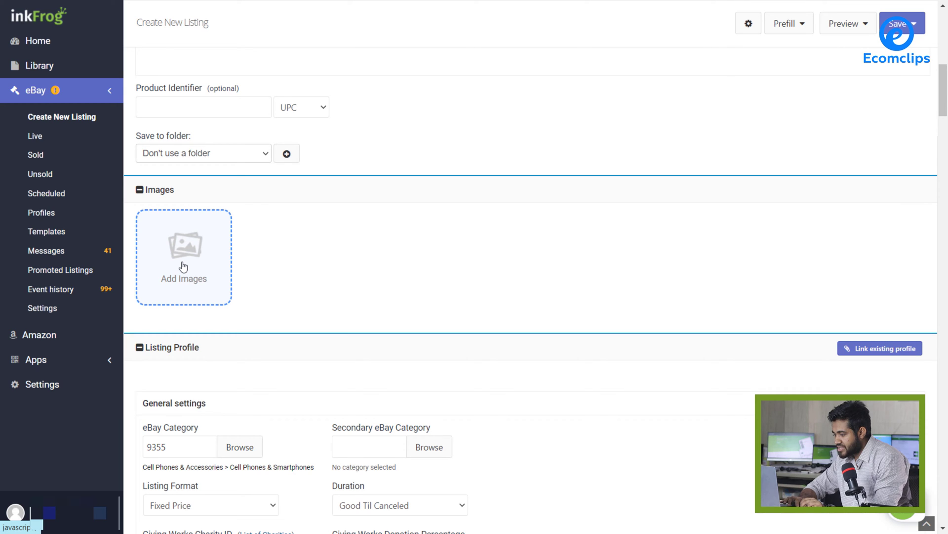
{"action": "left_click", "coordinate": [184, 267]}
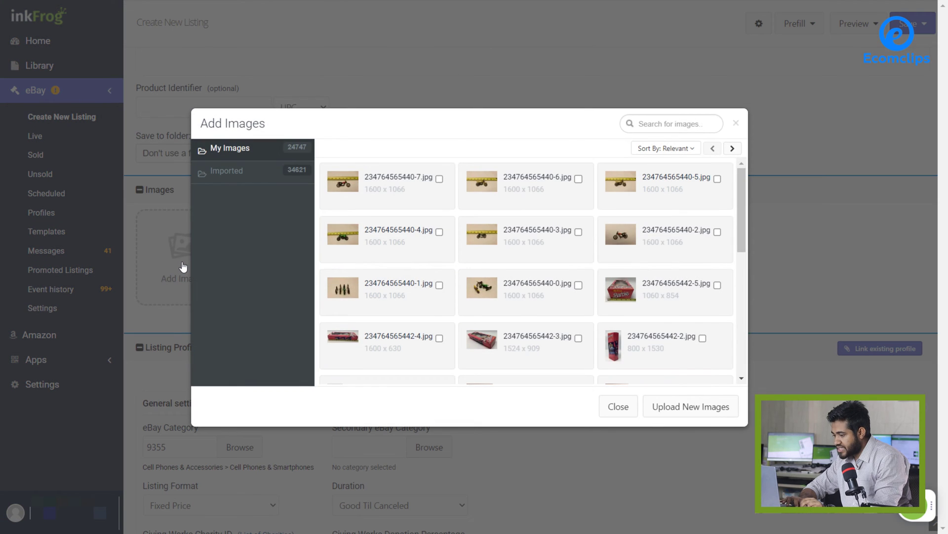
{"action": "scroll", "coordinate": [699, 242], "scroll_direction": "down", "scroll_amount": 4}
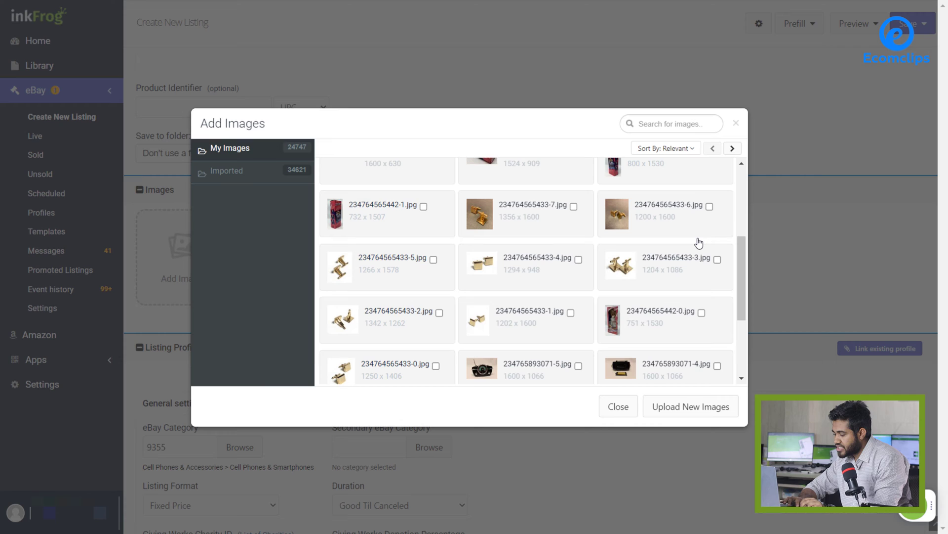
{"action": "scroll", "coordinate": [695, 238], "scroll_direction": "down", "scroll_amount": 2}
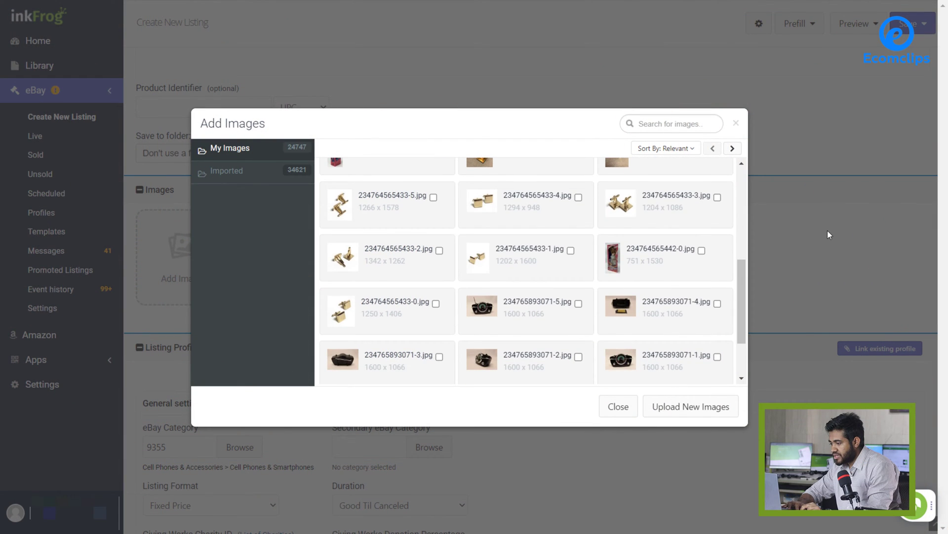
{"action": "left_click", "coordinate": [828, 230]}
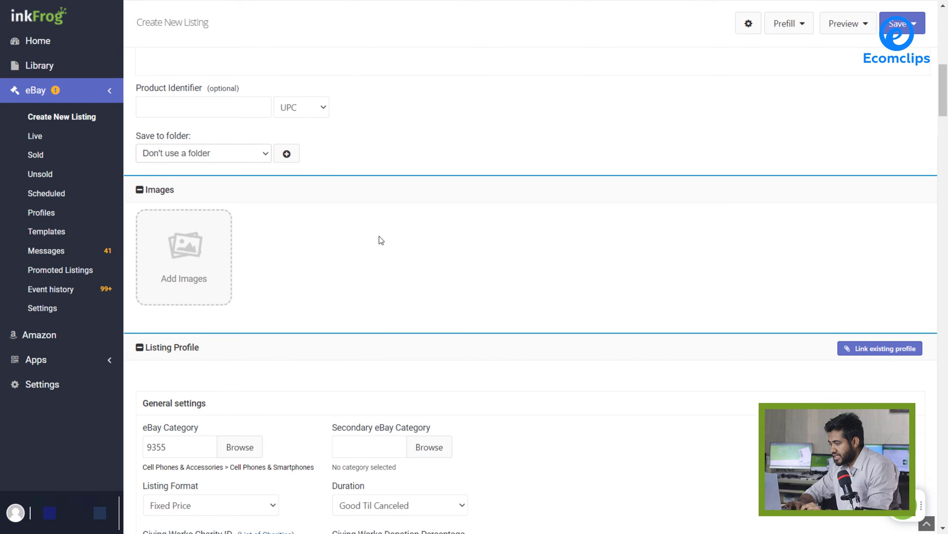
{"action": "scroll", "coordinate": [381, 240], "scroll_direction": "down", "scroll_amount": 2}
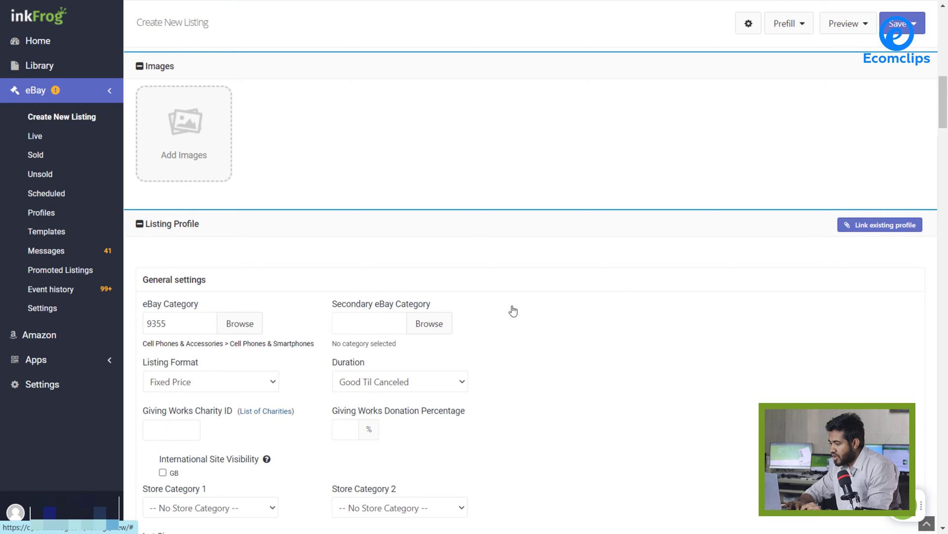
{"action": "scroll", "coordinate": [389, 315], "scroll_direction": "down", "scroll_amount": 5}
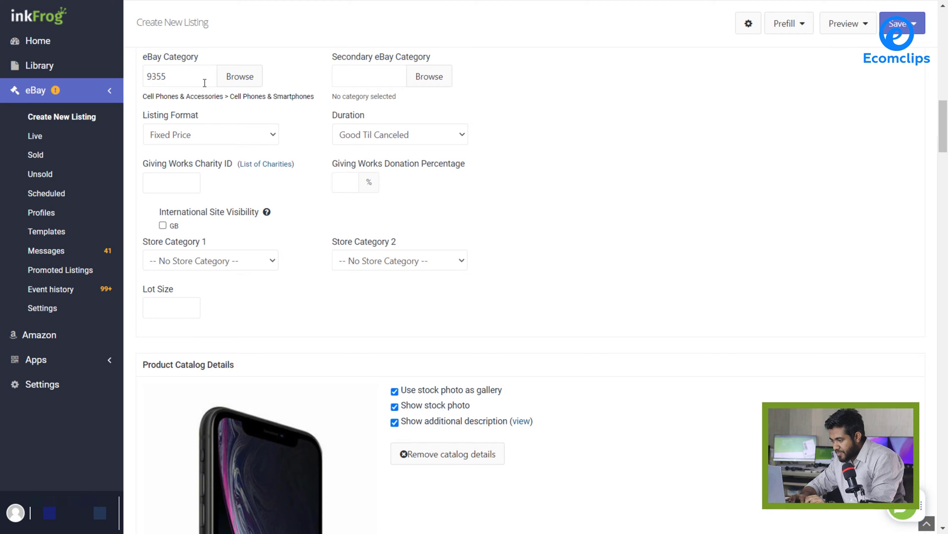
{"action": "left_click", "coordinate": [247, 79]}
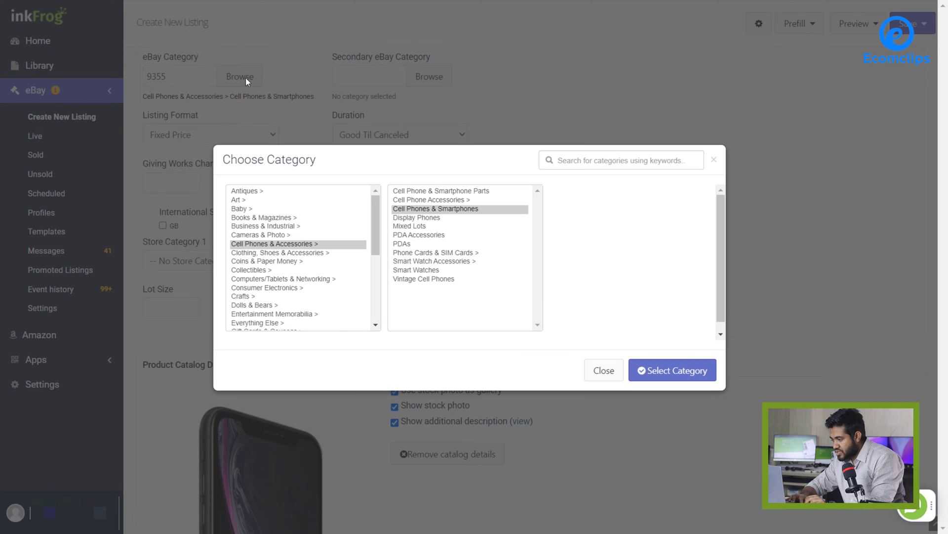
{"action": "left_click", "coordinate": [665, 411]}
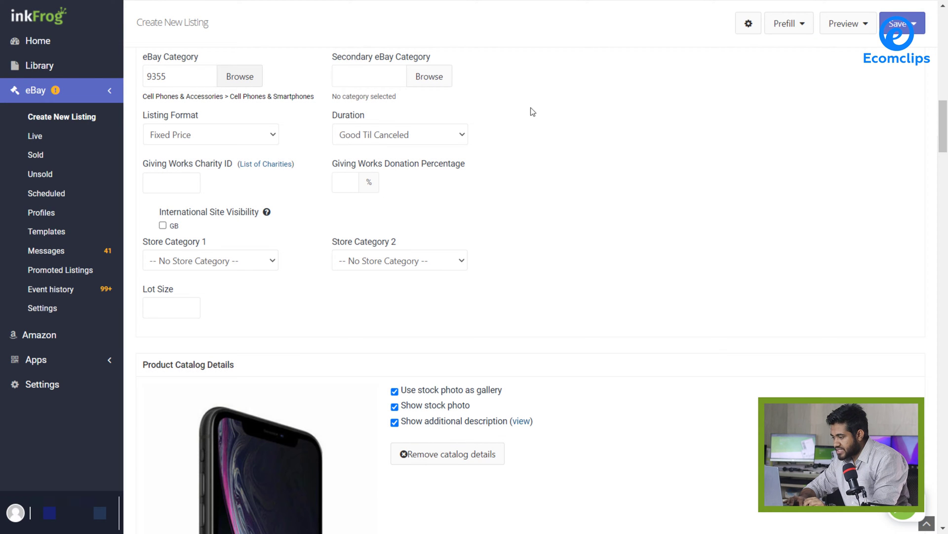
{"action": "left_click", "coordinate": [368, 76]}
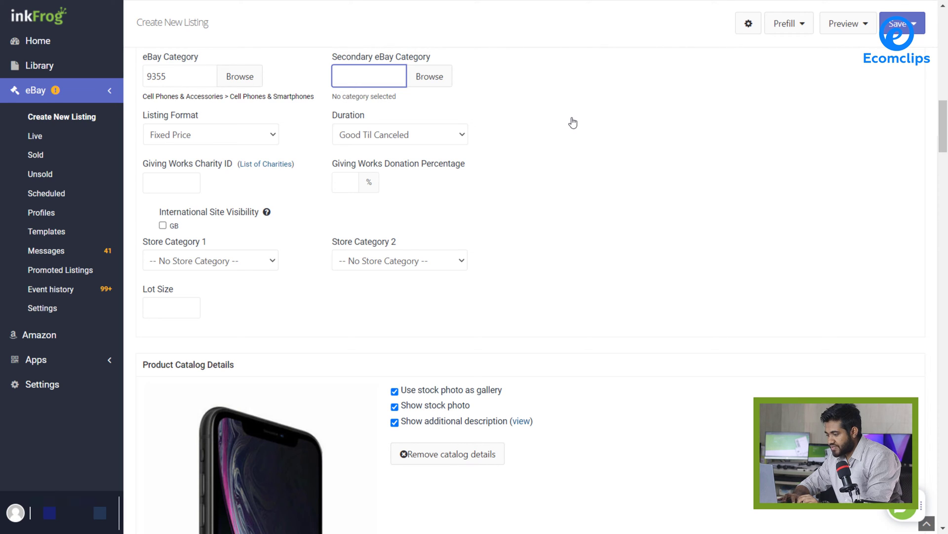
Step: Set the listing format to Multi-Variation (Fixed Price) with duration Good Til Canceled
{"action": "left_click", "coordinate": [271, 136]}
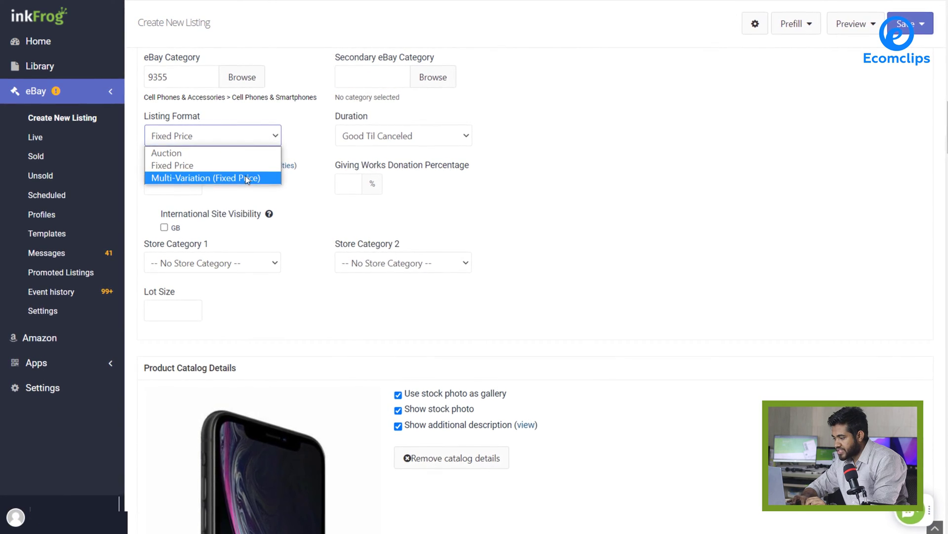
{"action": "left_click", "coordinate": [247, 178]}
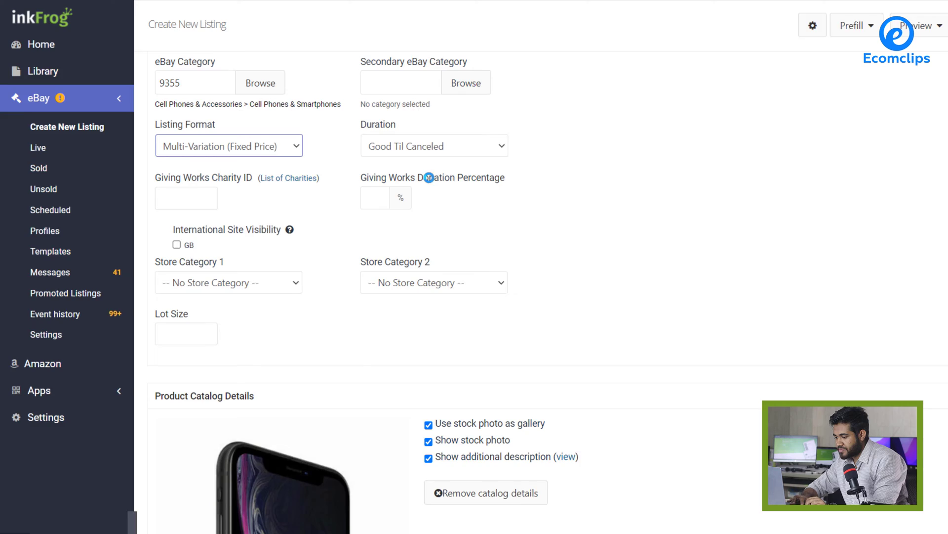
{"action": "left_click", "coordinate": [501, 146]}
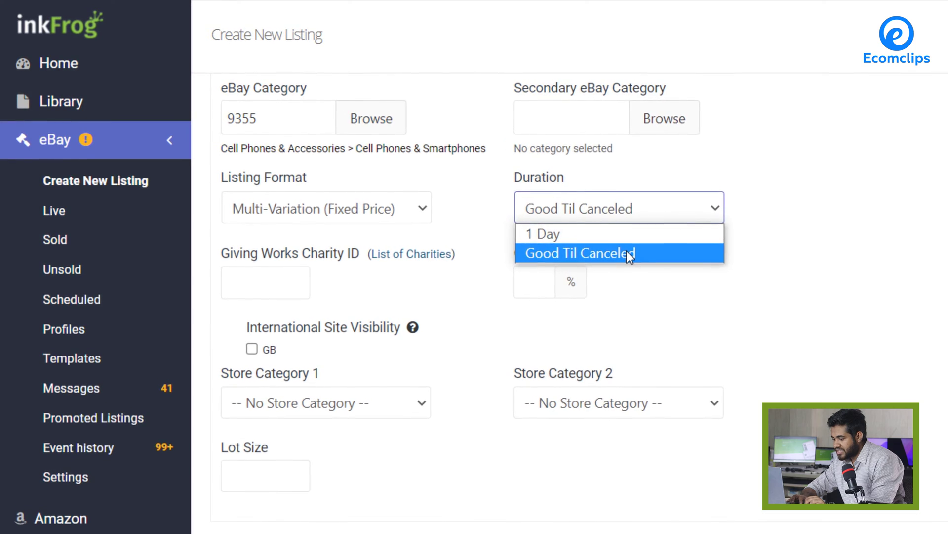
{"action": "left_click", "coordinate": [627, 253]}
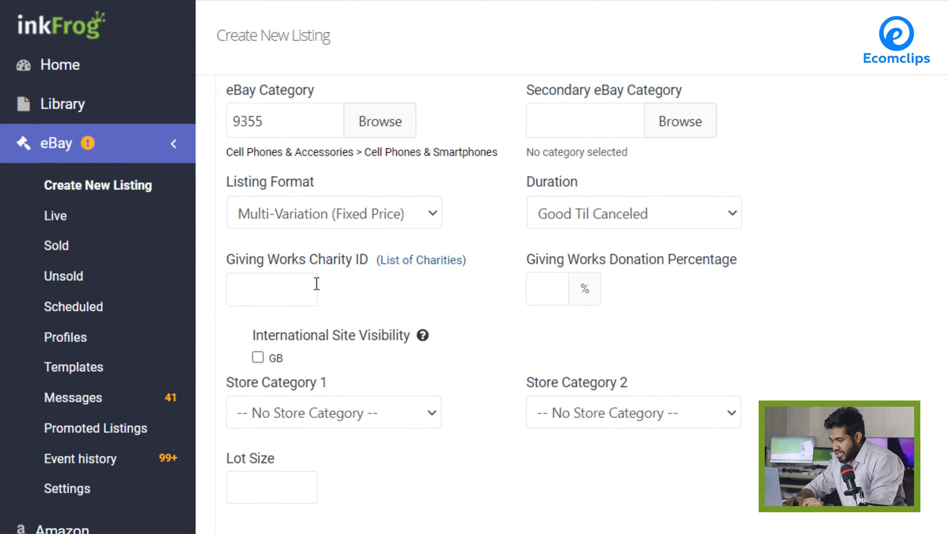
Step: Visit the Giving Works fields and leave GB site visibility unchecked, moving to Lot Size
{"action": "left_click", "coordinate": [259, 293]}
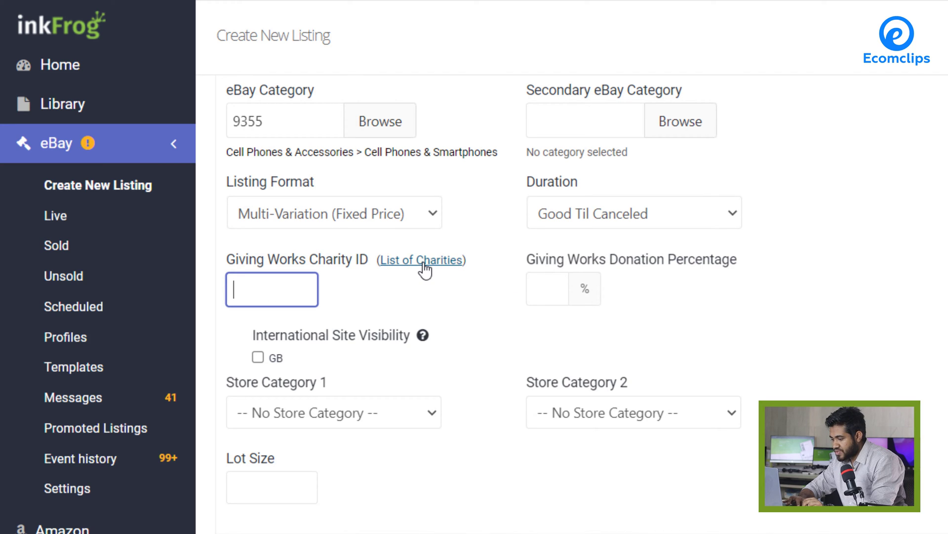
{"action": "left_click", "coordinate": [546, 290]}
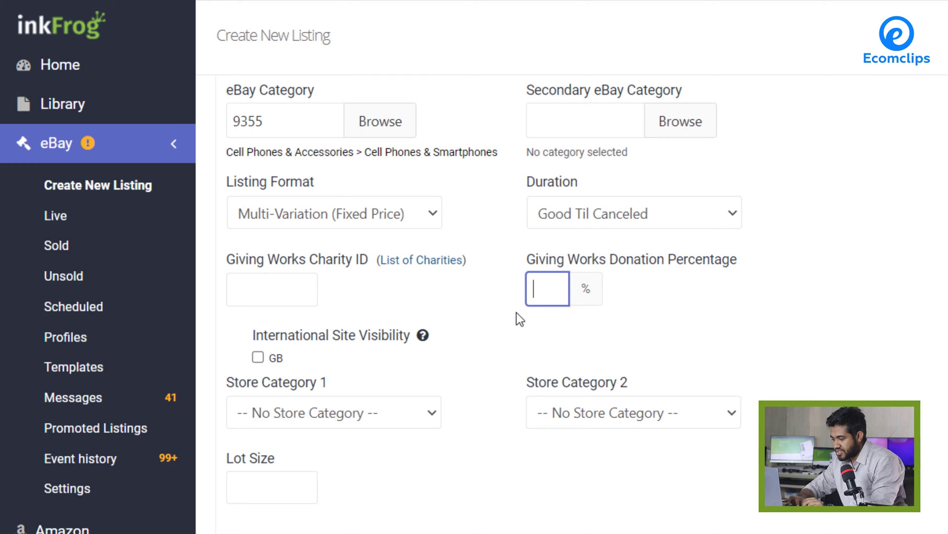
{"action": "left_click", "coordinate": [260, 358]}
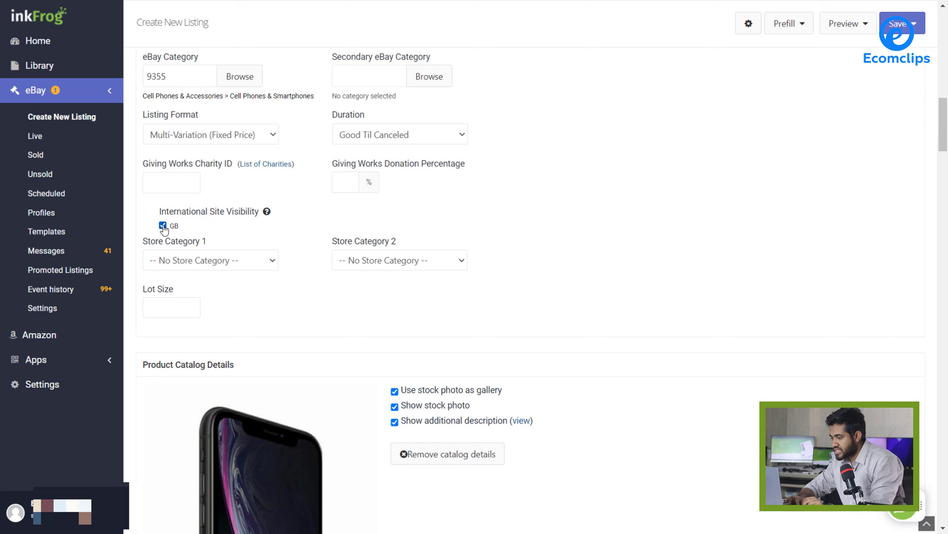
{"action": "left_click", "coordinate": [163, 227]}
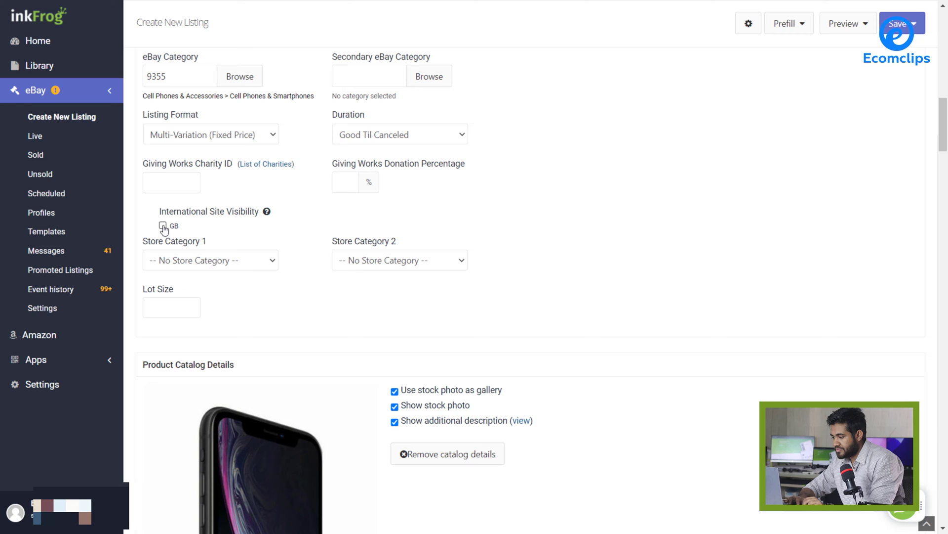
{"action": "left_click", "coordinate": [158, 303]}
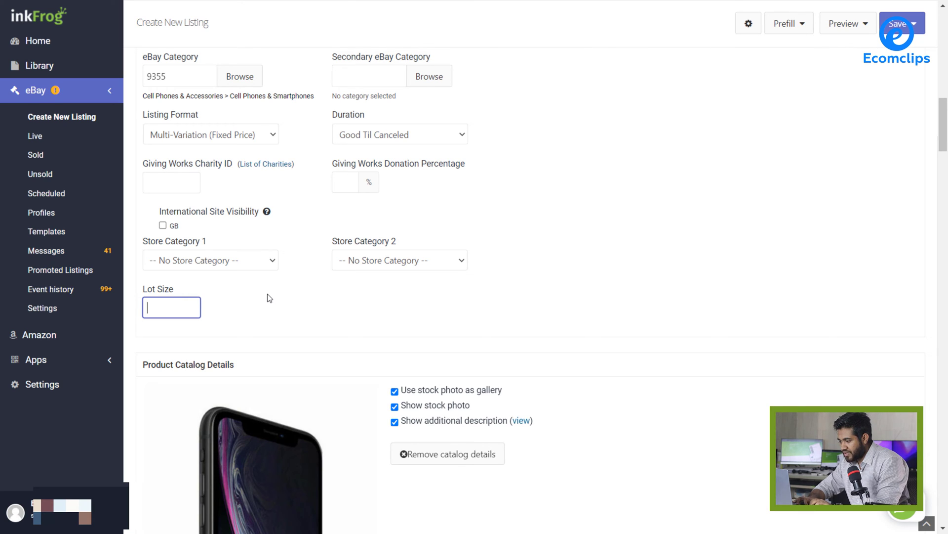
{"action": "scroll", "coordinate": [544, 226], "scroll_direction": "down", "scroll_amount": 8}
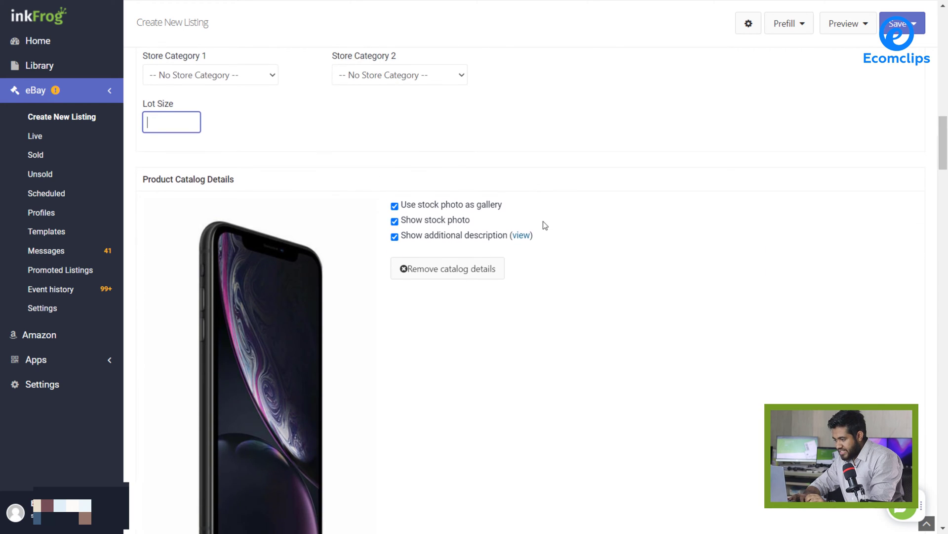
{"action": "scroll", "coordinate": [543, 225], "scroll_direction": "down", "scroll_amount": 5}
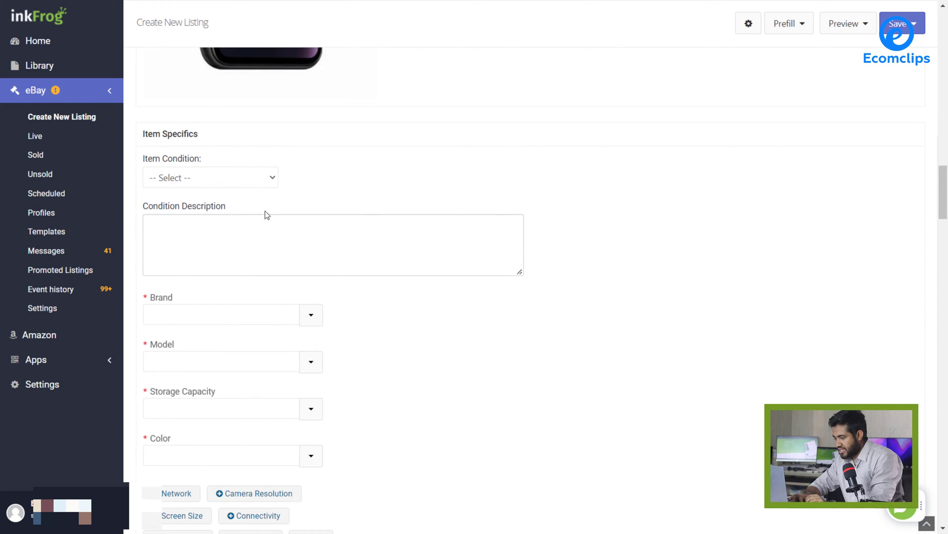
{"action": "left_click", "coordinate": [272, 179]}
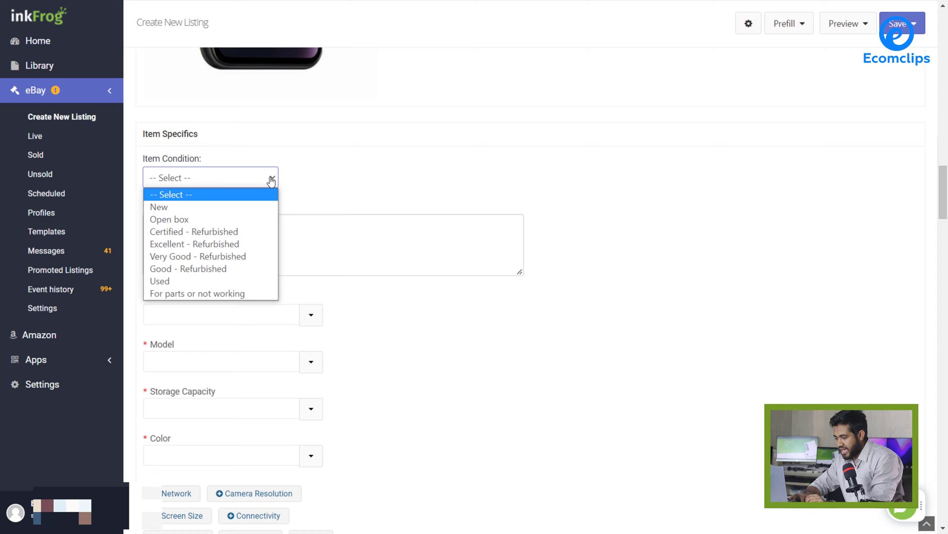
{"action": "left_click", "coordinate": [256, 213]}
{"action": "left_click", "coordinate": [234, 233]}
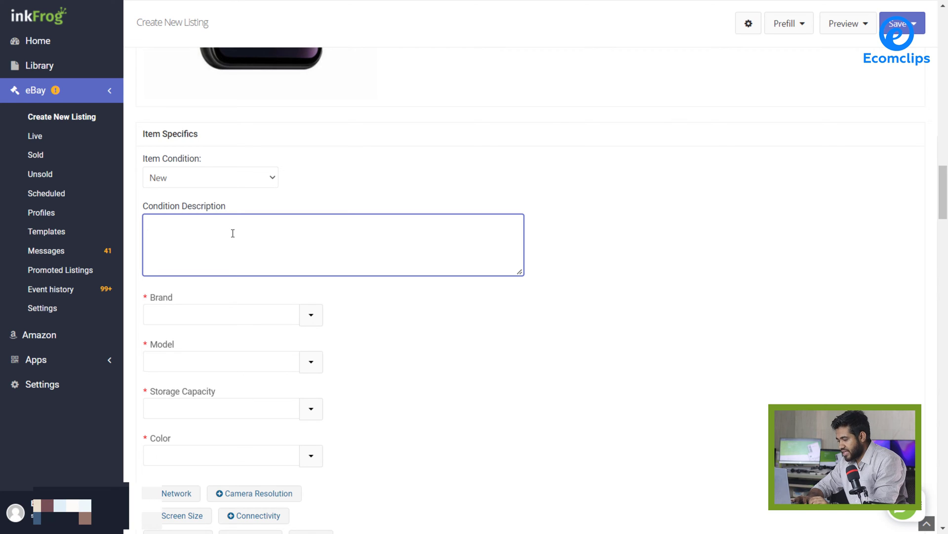
{"action": "scroll", "coordinate": [583, 214], "scroll_direction": "down", "scroll_amount": 1}
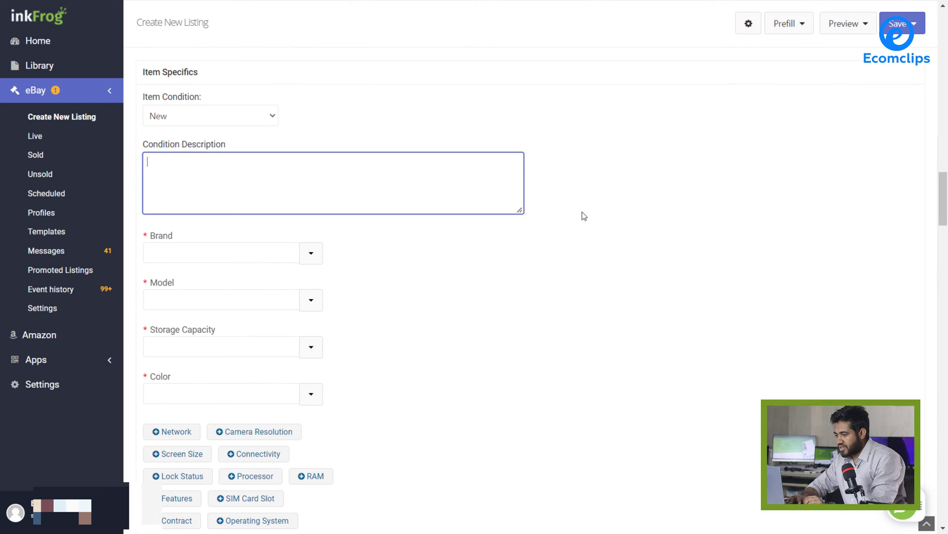
{"action": "left_click", "coordinate": [314, 255]}
{"action": "left_click", "coordinate": [315, 255]}
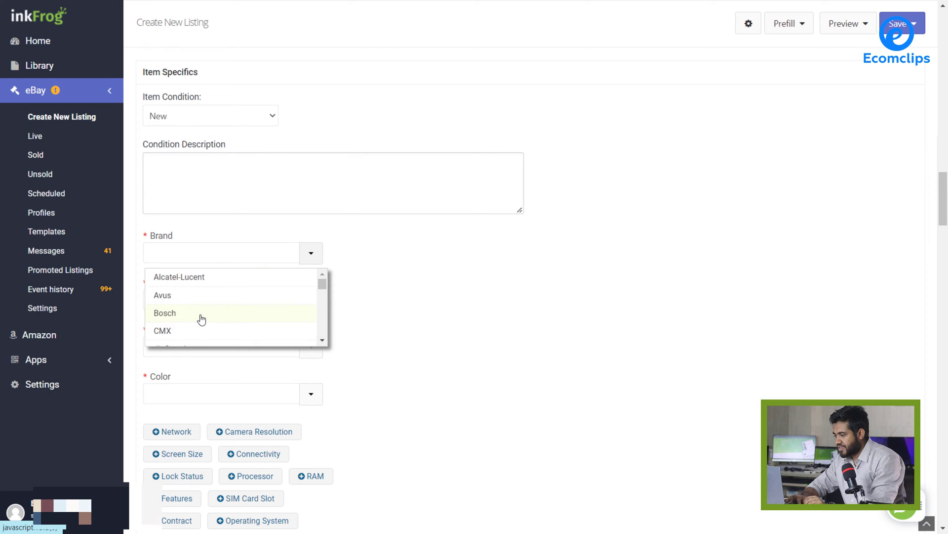
{"action": "left_click", "coordinate": [198, 246]}
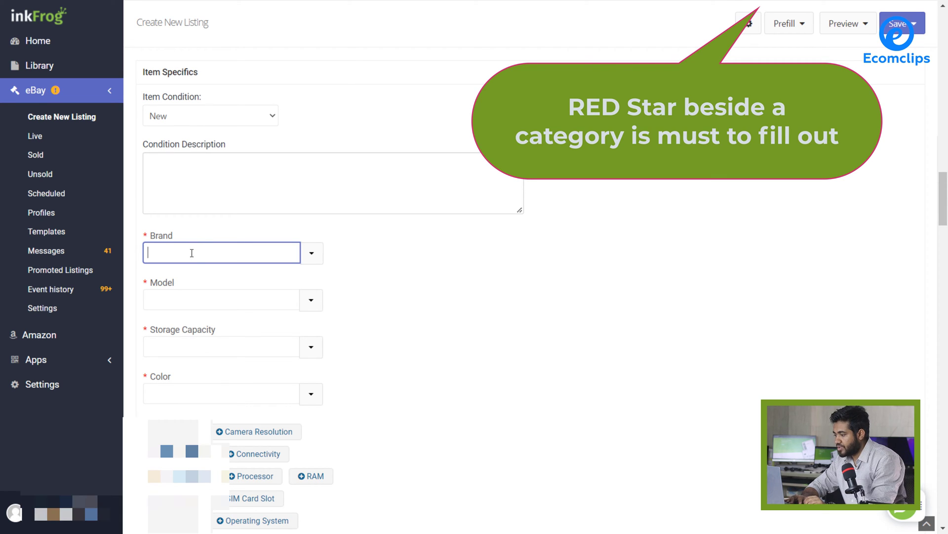
{"action": "left_click", "coordinate": [210, 297]}
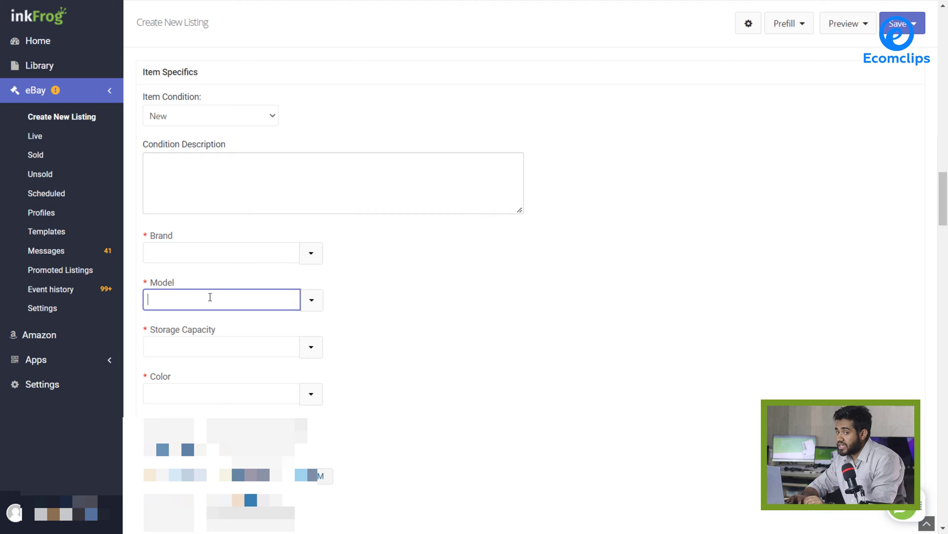
{"action": "left_click", "coordinate": [208, 349]}
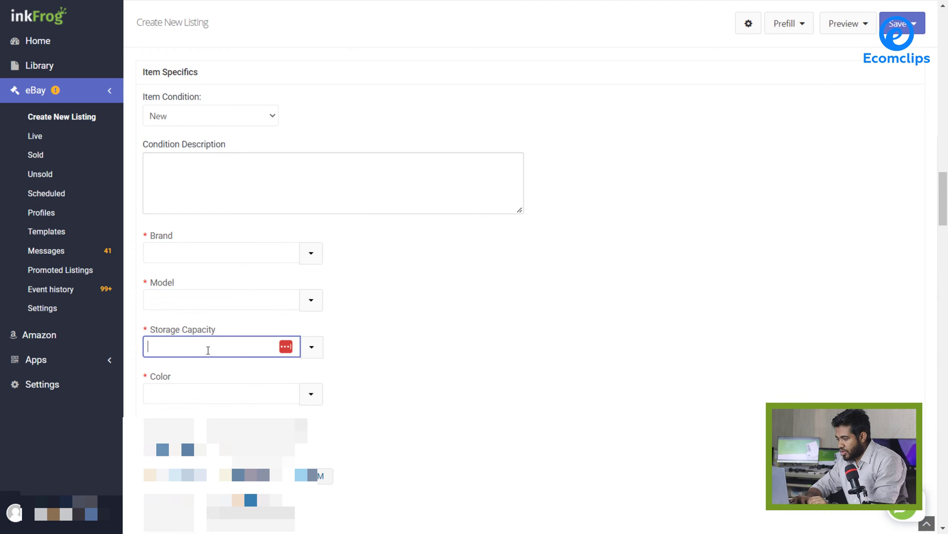
{"action": "scroll", "coordinate": [352, 328], "scroll_direction": "down", "scroll_amount": 1}
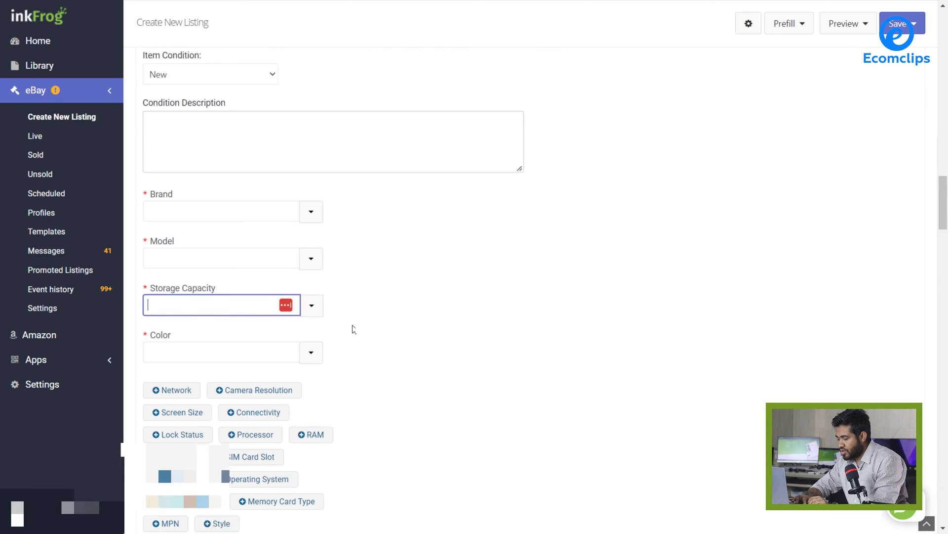
{"action": "scroll", "coordinate": [349, 329], "scroll_direction": "down", "scroll_amount": 7}
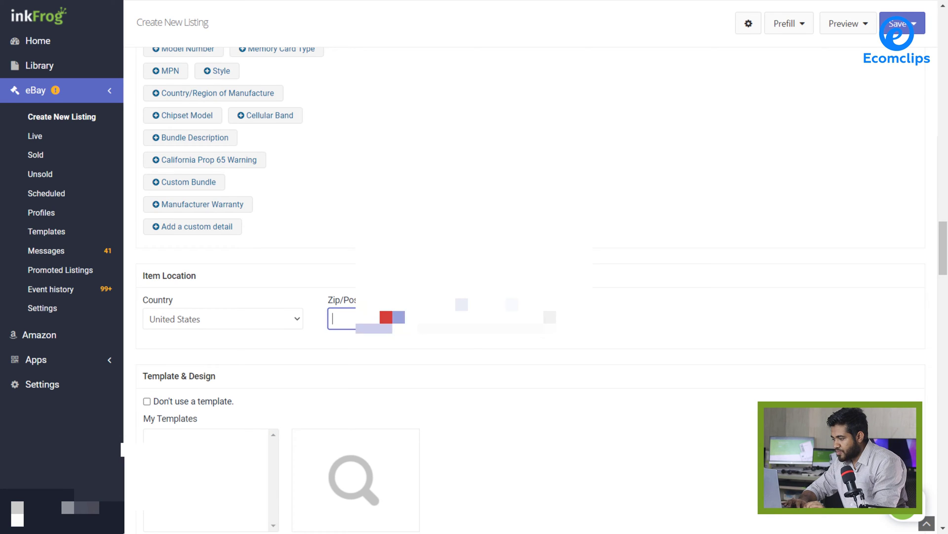
{"action": "left_click", "coordinate": [465, 320]}
{"action": "left_click", "coordinate": [626, 324]}
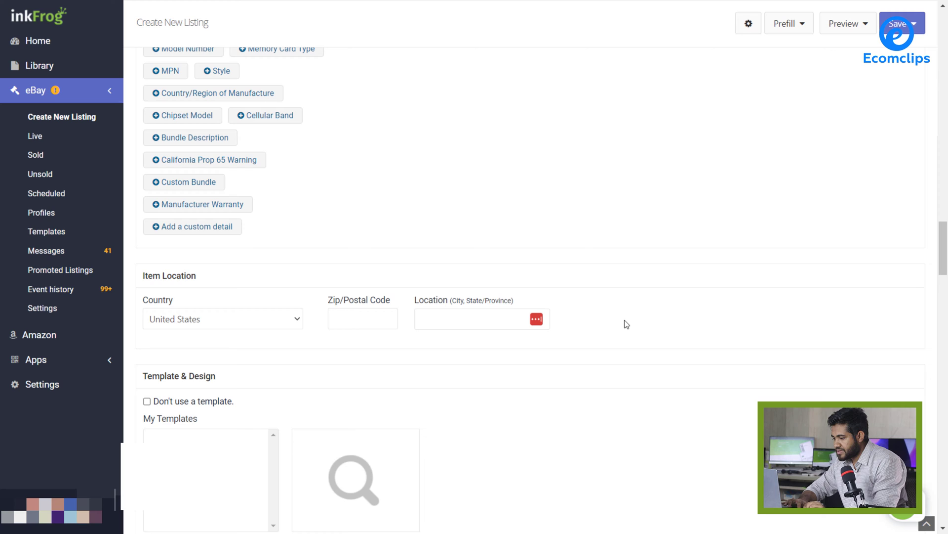
{"action": "scroll", "coordinate": [337, 339], "scroll_direction": "down", "scroll_amount": 1}
{"action": "scroll", "coordinate": [339, 343], "scroll_direction": "down", "scroll_amount": 3}
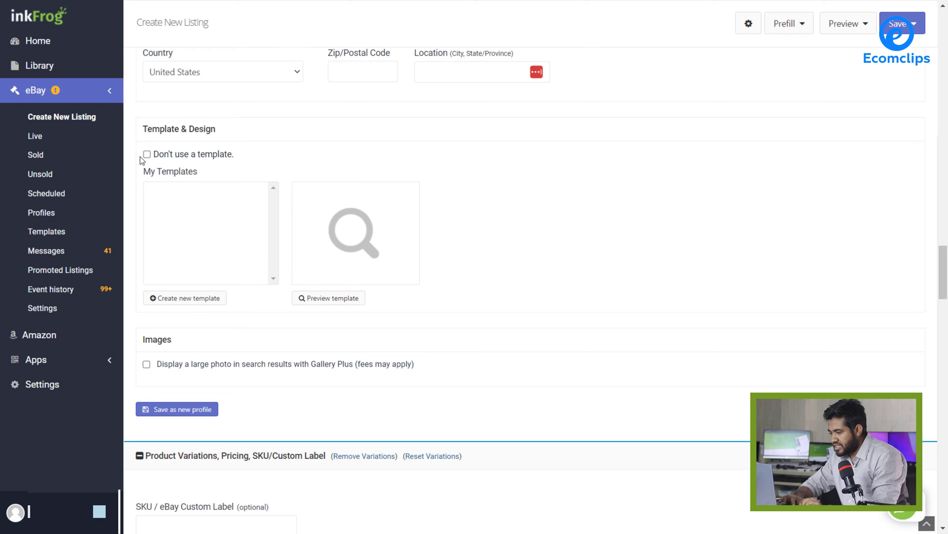
{"action": "scroll", "coordinate": [420, 285], "scroll_direction": "down", "scroll_amount": 4}
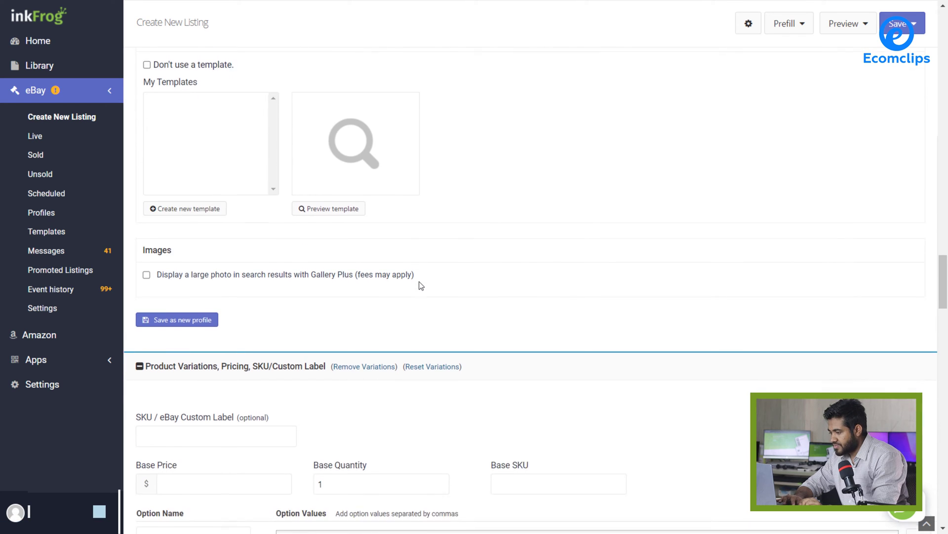
{"action": "scroll", "coordinate": [421, 286], "scroll_direction": "down", "scroll_amount": 1}
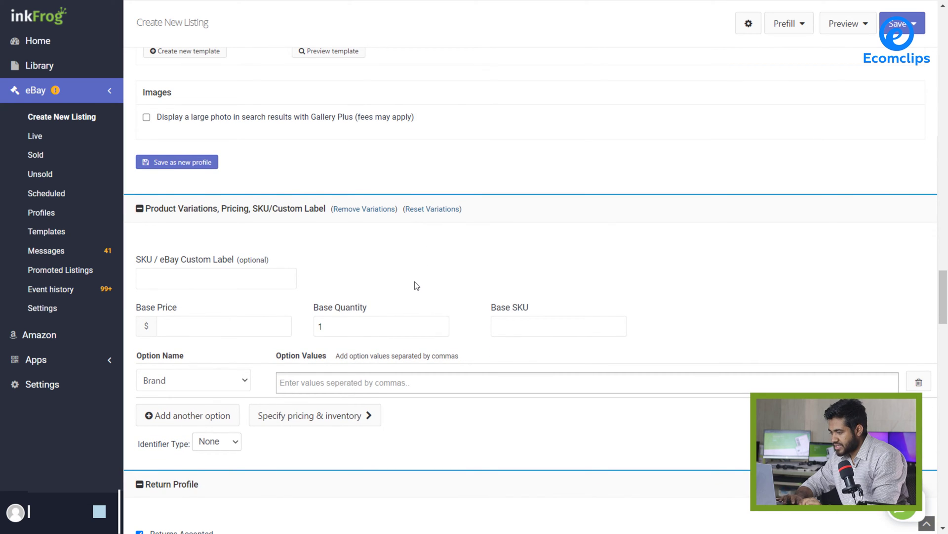
Step: Enter a base price of 795 and the SKU / custom label 'iphone'
{"action": "scroll", "coordinate": [443, 212], "scroll_direction": "up", "scroll_amount": 2}
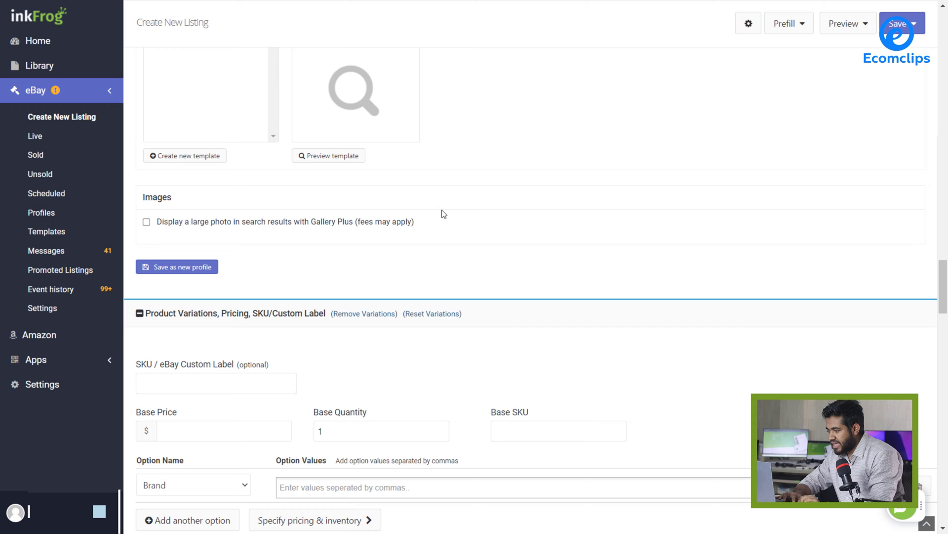
{"action": "scroll", "coordinate": [443, 211], "scroll_direction": "down", "scroll_amount": 2}
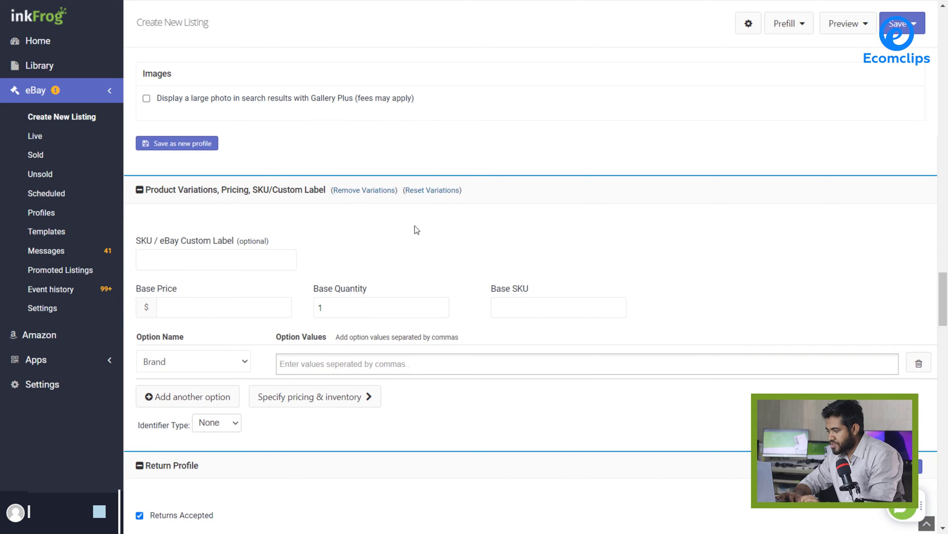
{"action": "left_click", "coordinate": [188, 303]}
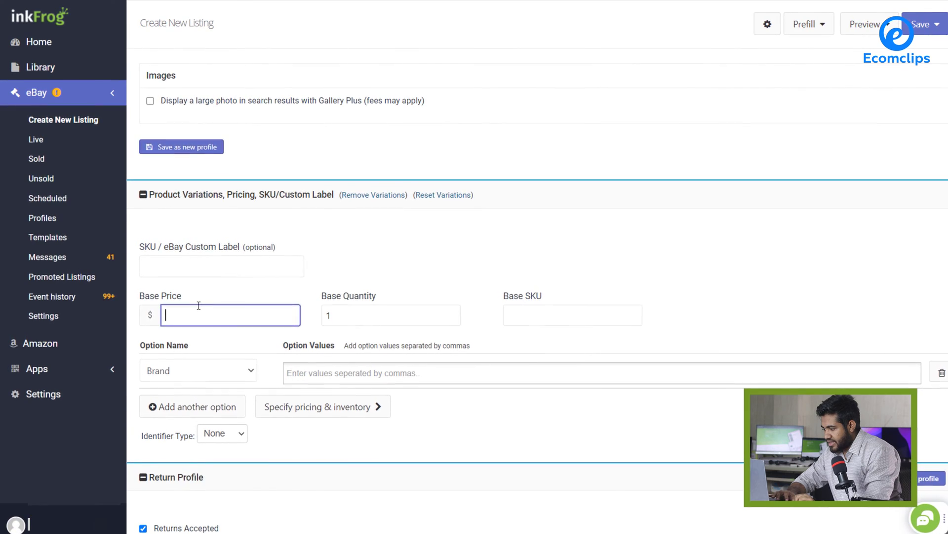
{"action": "type", "text": "795"}
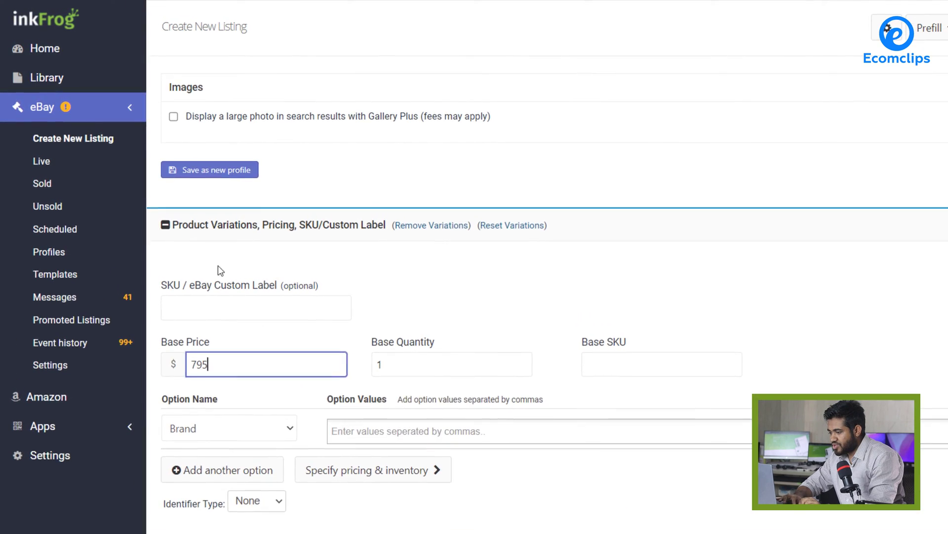
{"action": "left_click", "coordinate": [198, 298]}
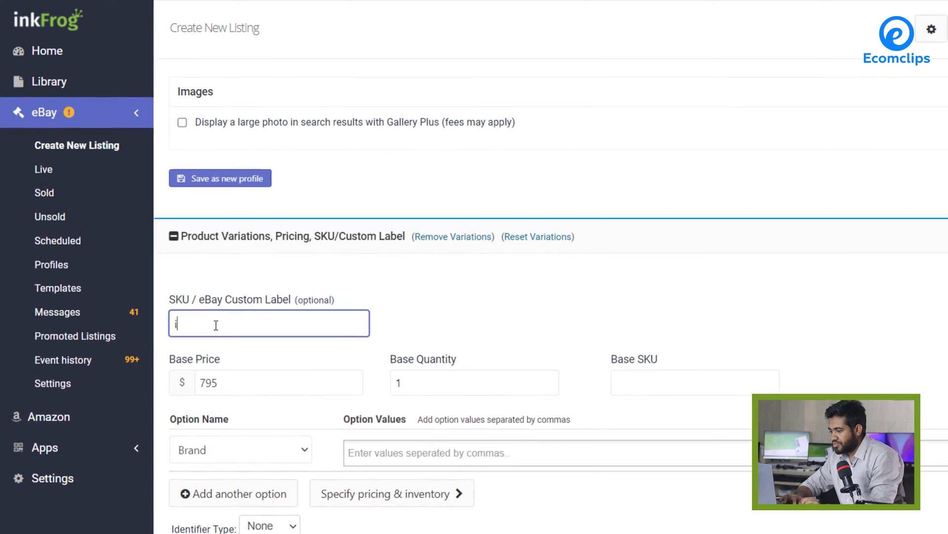
{"action": "type", "text": "iphone"}
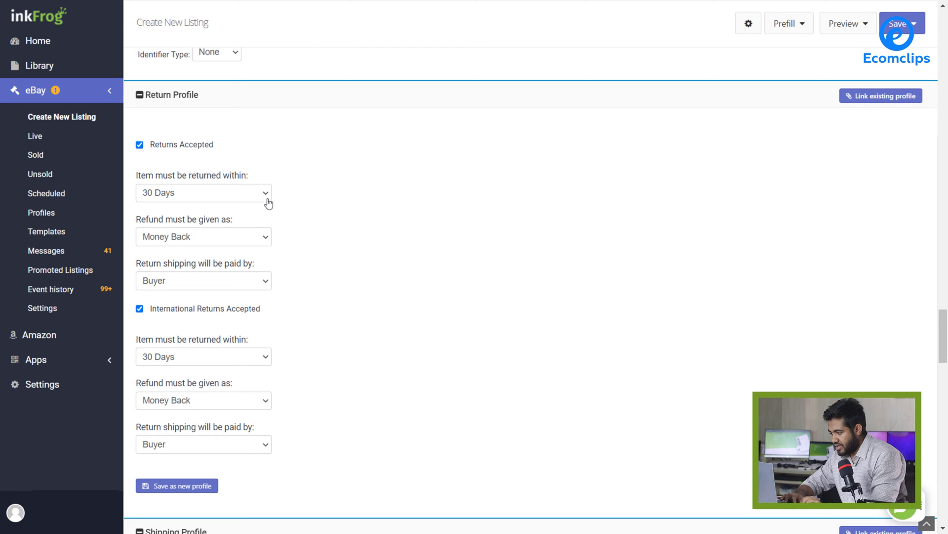
{"action": "left_click", "coordinate": [265, 358]}
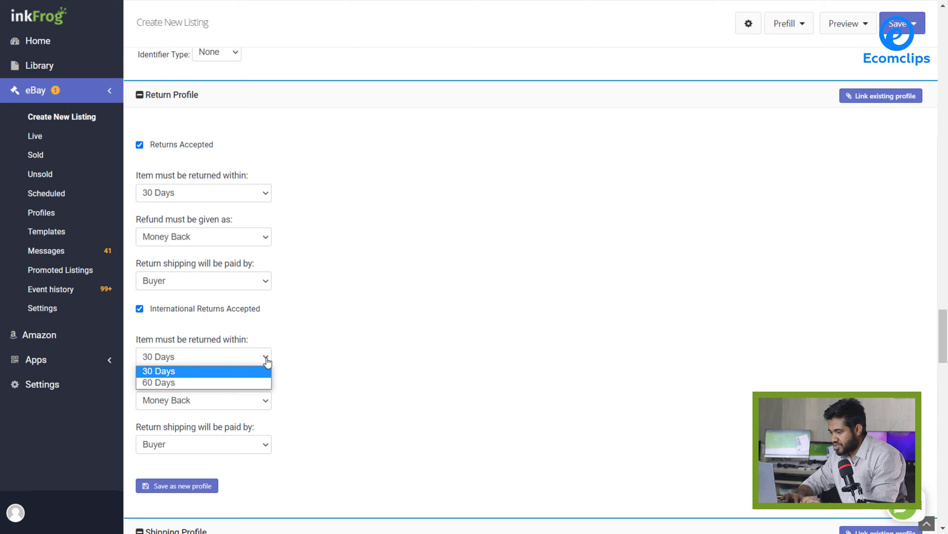
{"action": "left_click", "coordinate": [325, 325]}
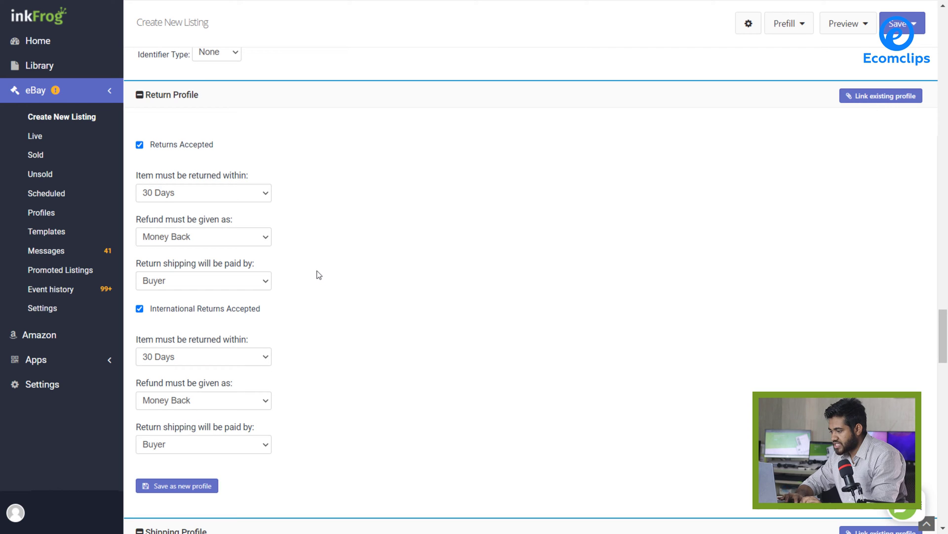
{"action": "left_click", "coordinate": [263, 241]}
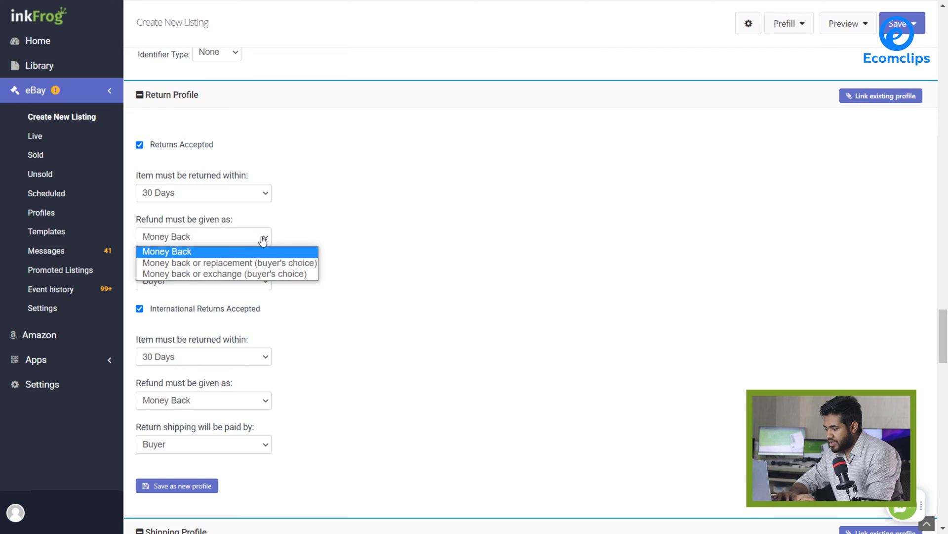
{"action": "left_click", "coordinate": [411, 204]}
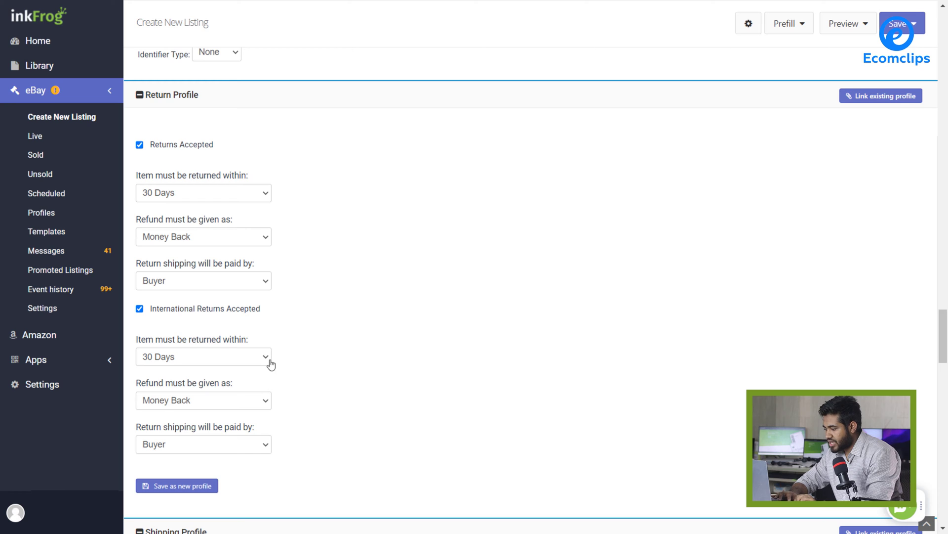
{"action": "left_click", "coordinate": [267, 401]}
{"action": "left_click", "coordinate": [337, 358]}
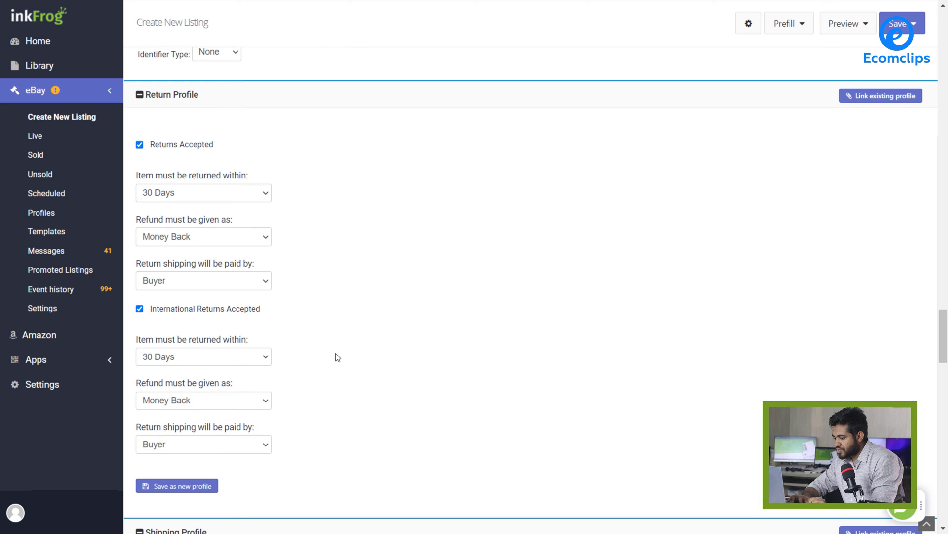
{"action": "left_click", "coordinate": [264, 284]}
{"action": "left_click", "coordinate": [339, 276]}
Step: Keep shipping type Flat and change handling time from 3 Days to Same Business Day
{"action": "scroll", "coordinate": [417, 274], "scroll_direction": "down", "scroll_amount": 8}
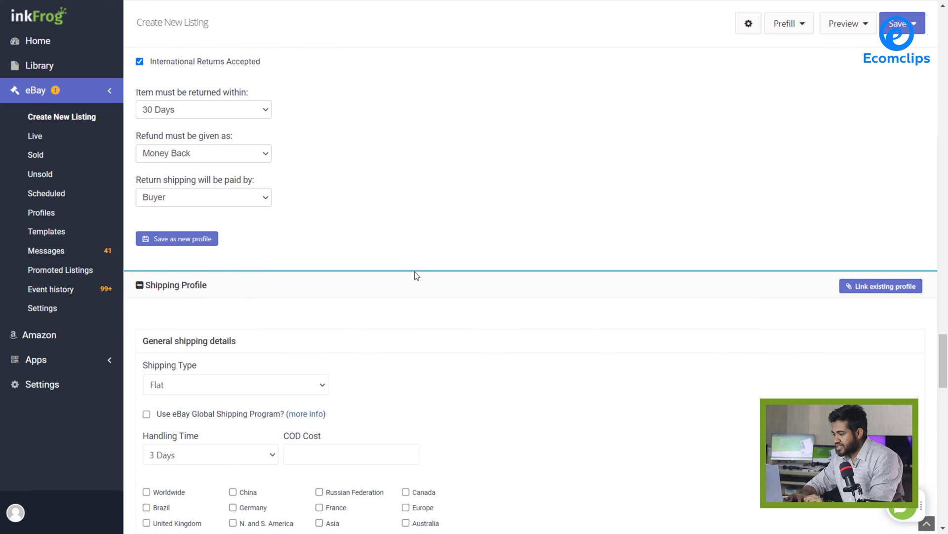
{"action": "scroll", "coordinate": [416, 278], "scroll_direction": "down", "scroll_amount": 1}
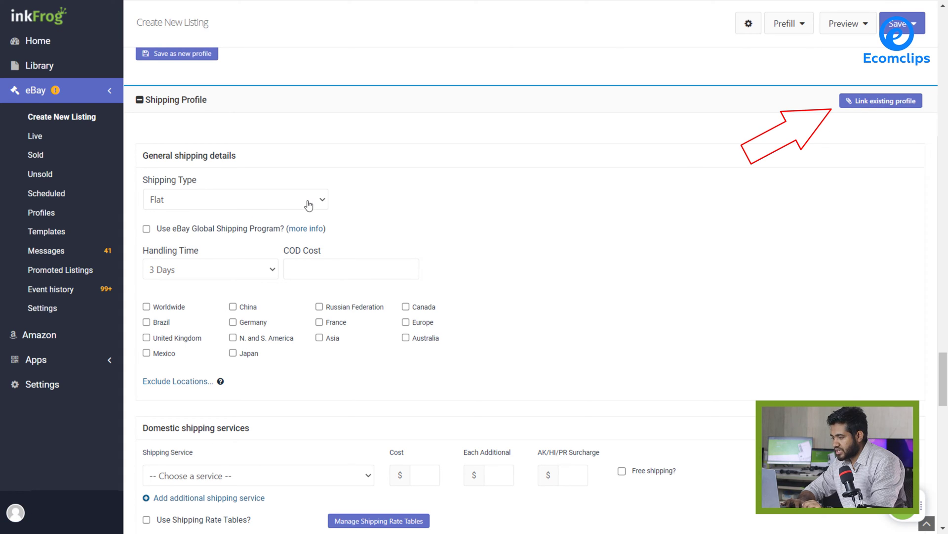
{"action": "left_click", "coordinate": [324, 199]}
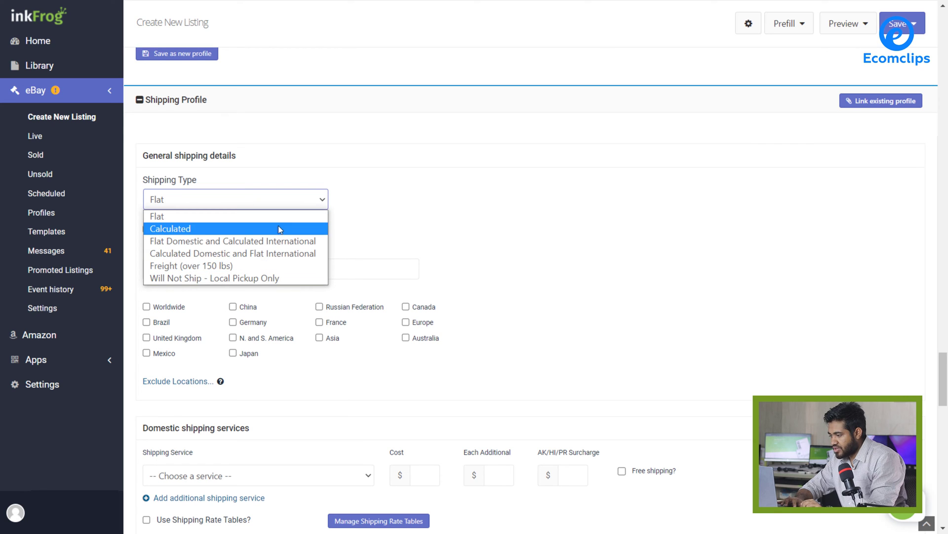
{"action": "left_click", "coordinate": [425, 236]}
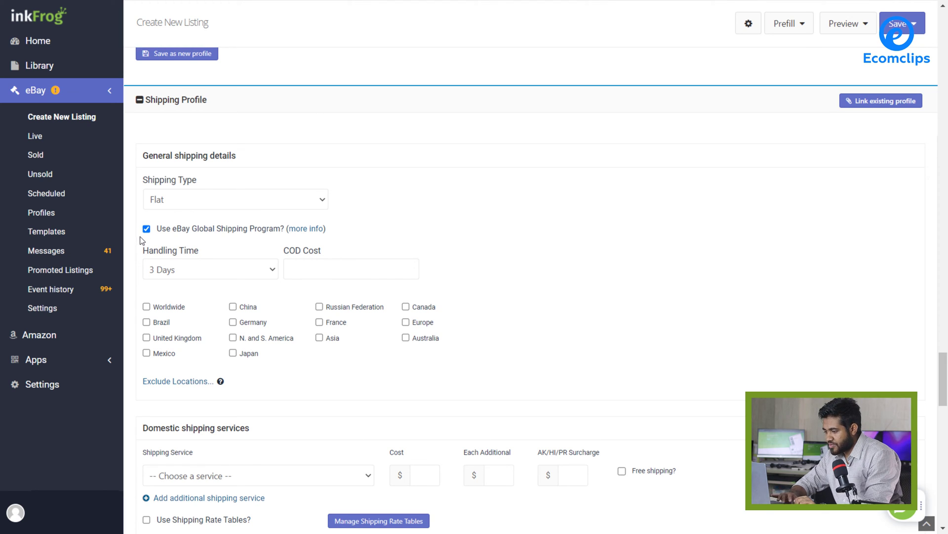
{"action": "left_click", "coordinate": [273, 271]}
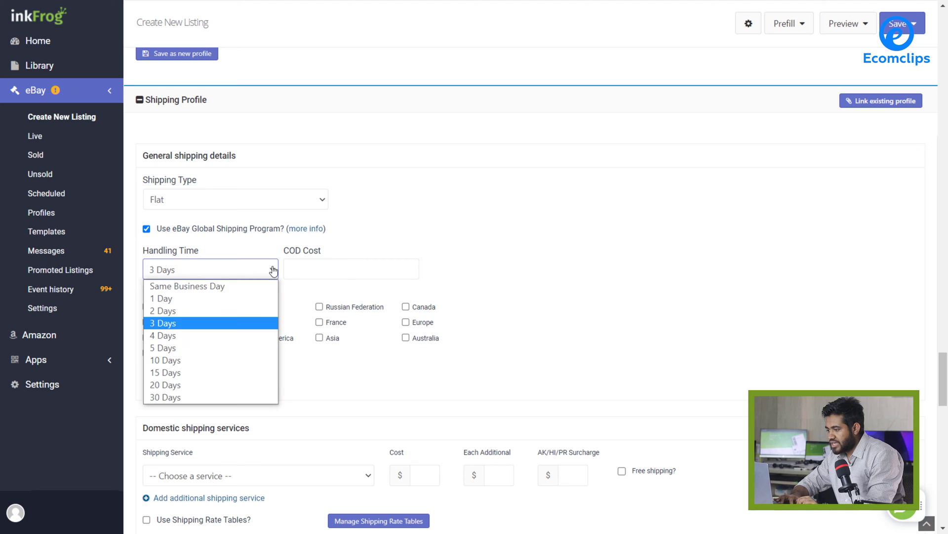
{"action": "left_click", "coordinate": [210, 287]}
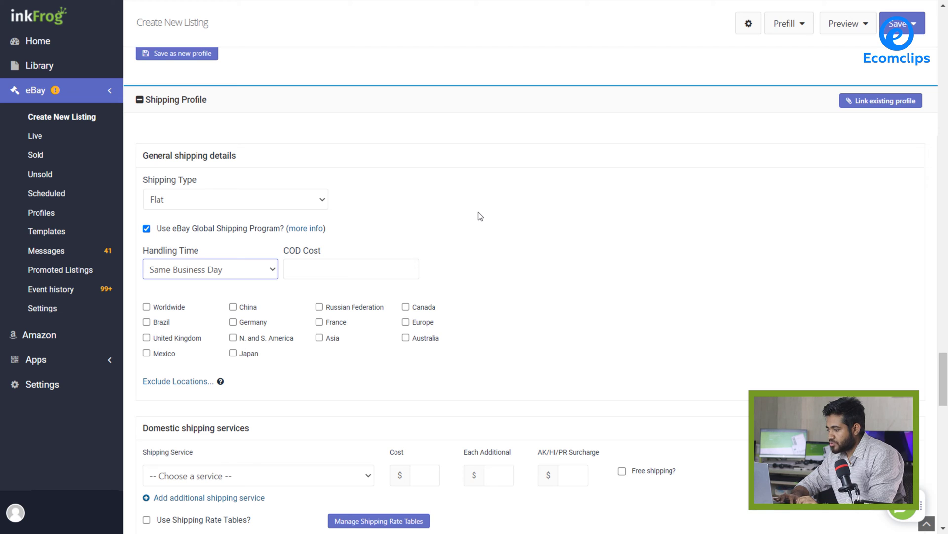
Step: Expand the Exclude Locations list to show the excludable regions
{"action": "scroll", "coordinate": [477, 215], "scroll_direction": "down", "scroll_amount": 1}
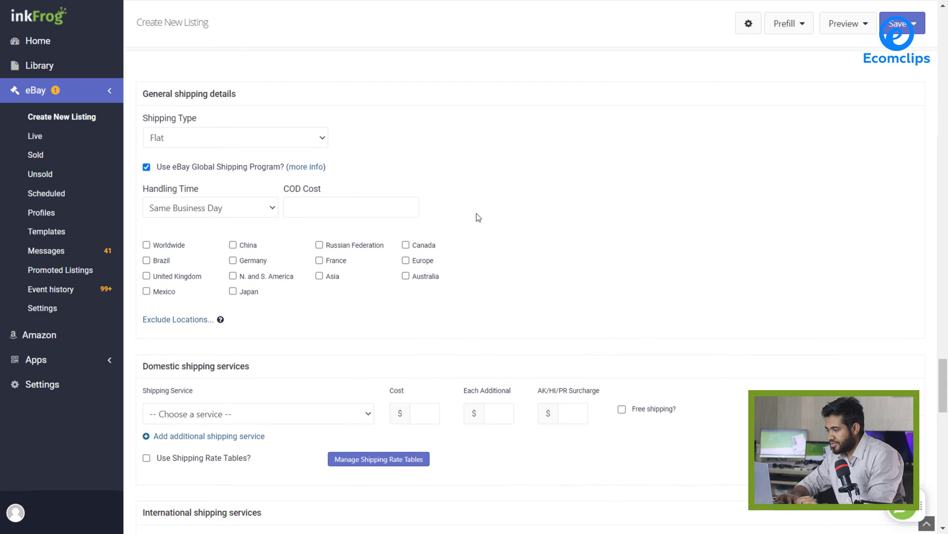
{"action": "left_click", "coordinate": [183, 323]}
{"action": "scroll", "coordinate": [430, 291], "scroll_direction": "down", "scroll_amount": 2}
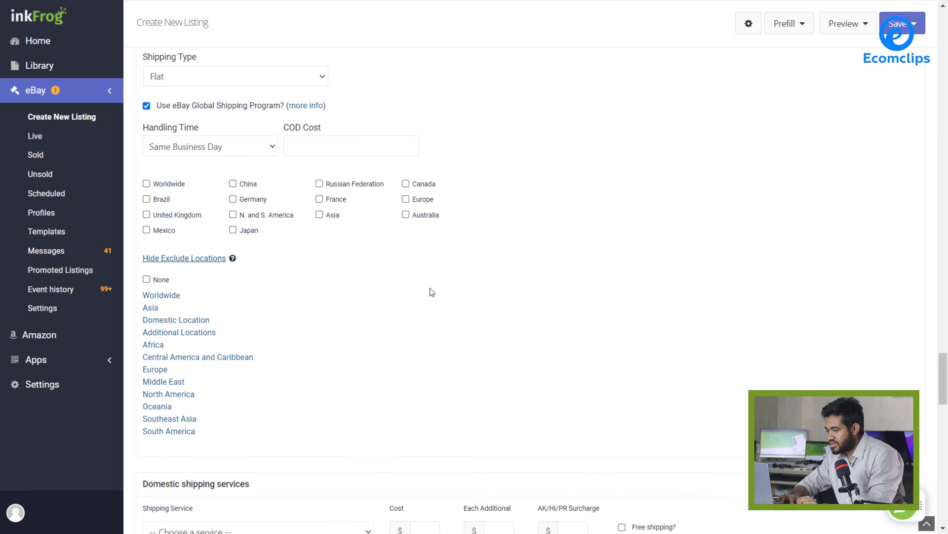
{"action": "scroll", "coordinate": [148, 218], "scroll_direction": "up", "scroll_amount": 2}
{"action": "left_click", "coordinate": [183, 321]}
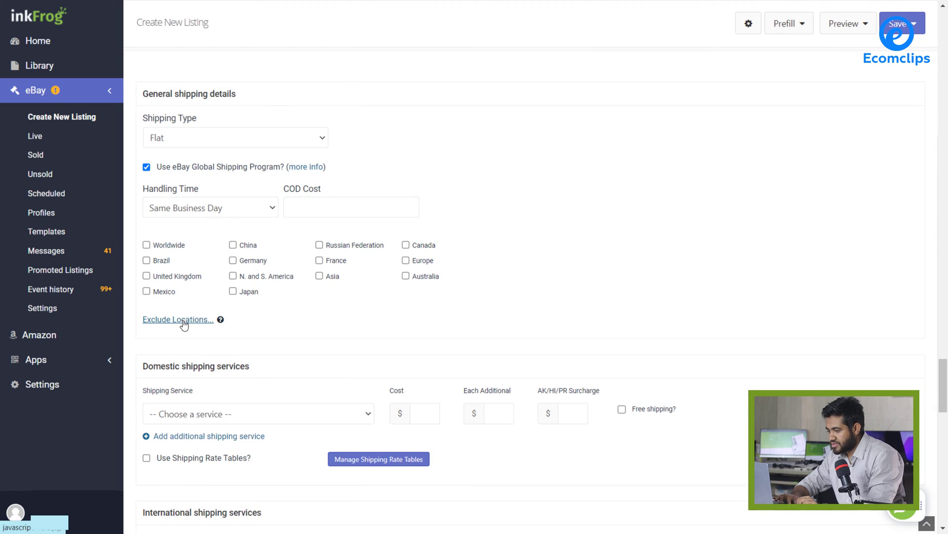
{"action": "left_click", "coordinate": [181, 321]}
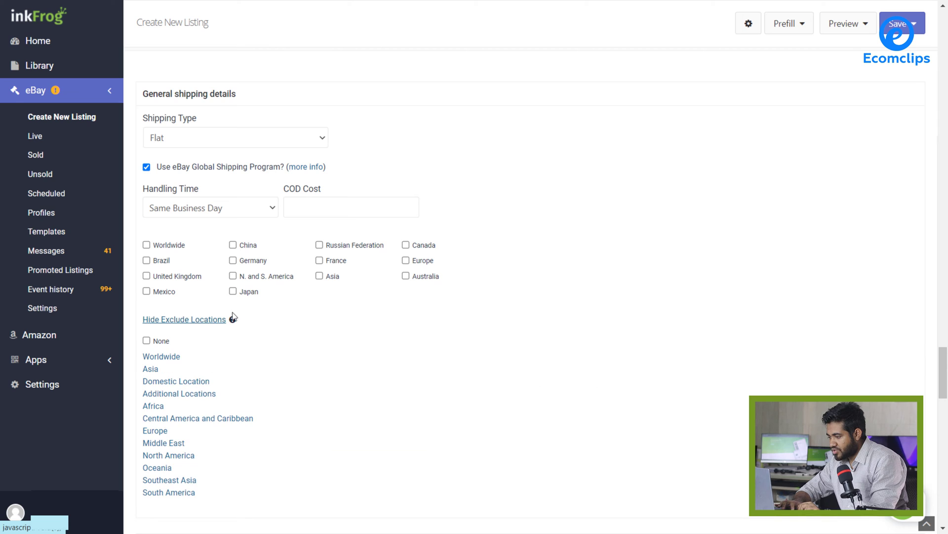
{"action": "scroll", "coordinate": [431, 291], "scroll_direction": "down", "scroll_amount": 3}
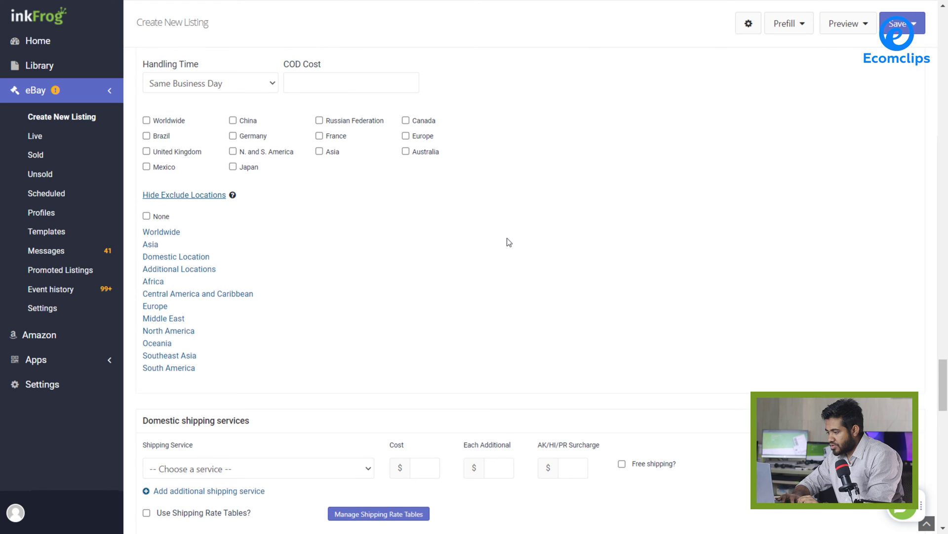
{"action": "scroll", "coordinate": [413, 264], "scroll_direction": "down", "scroll_amount": 3}
Step: Open the domestic and international shipping service lists and close both without choosing
{"action": "left_click", "coordinate": [362, 286]}
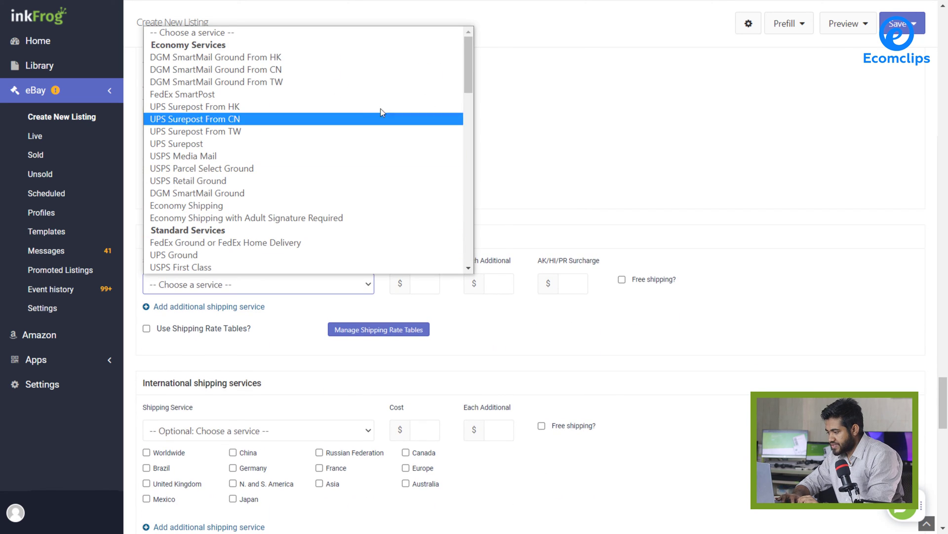
{"action": "left_click", "coordinate": [711, 129]}
{"action": "scroll", "coordinate": [634, 183], "scroll_direction": "down", "scroll_amount": 1}
{"action": "scroll", "coordinate": [634, 183], "scroll_direction": "down", "scroll_amount": 2}
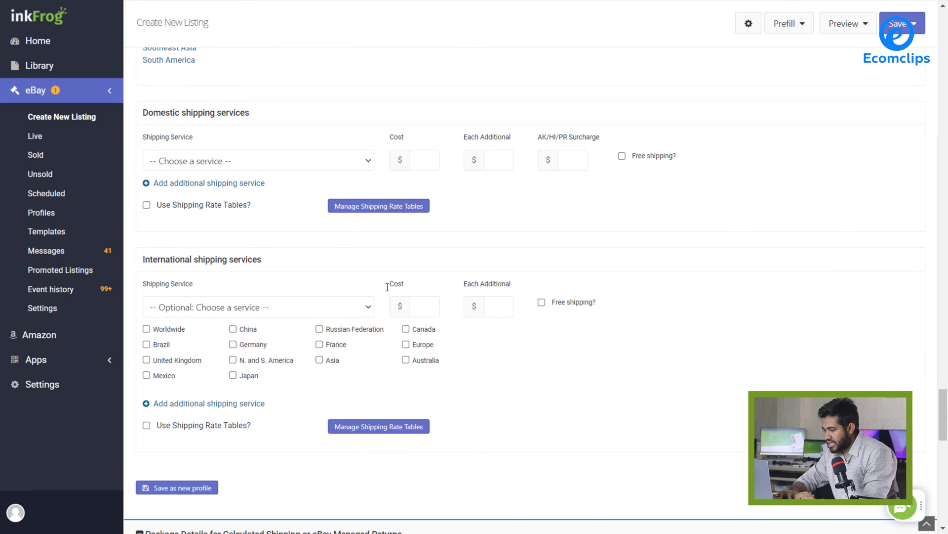
{"action": "left_click", "coordinate": [366, 307]}
{"action": "scroll", "coordinate": [331, 148], "scroll_direction": "down", "scroll_amount": 5}
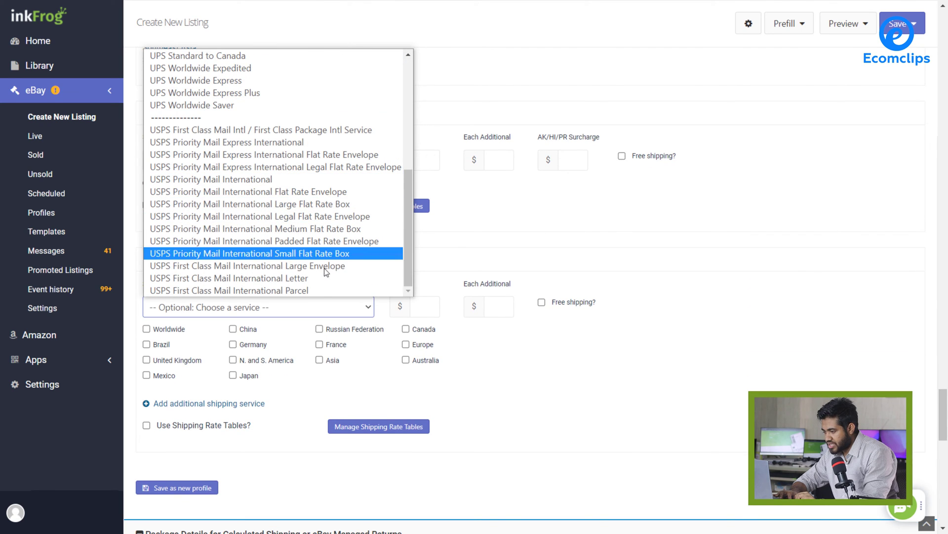
{"action": "scroll", "coordinate": [363, 102], "scroll_direction": "up", "scroll_amount": 3}
{"action": "scroll", "coordinate": [363, 102], "scroll_direction": "up", "scroll_amount": 3}
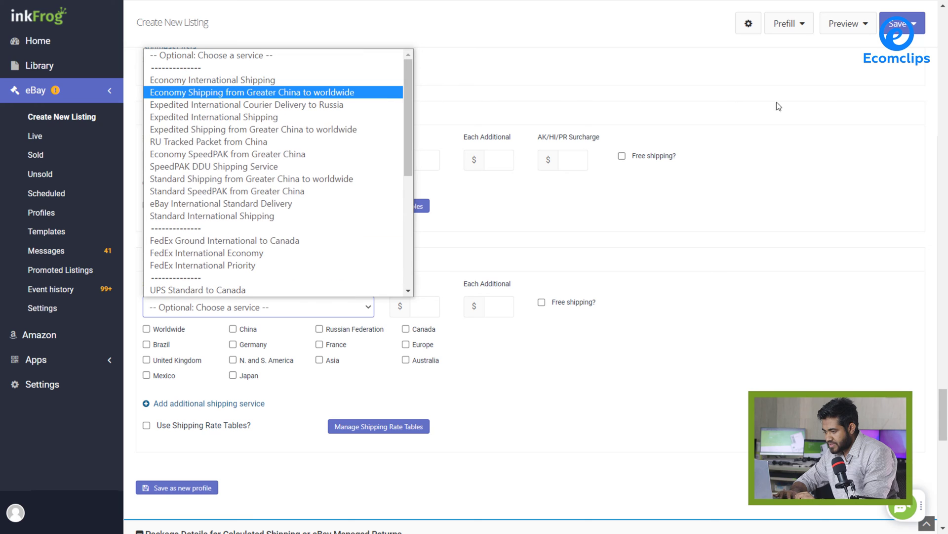
{"action": "left_click", "coordinate": [797, 178]}
Step: Enter a package depth of 3 and a length of 8 inches
{"action": "scroll", "coordinate": [500, 233], "scroll_direction": "down", "scroll_amount": 5}
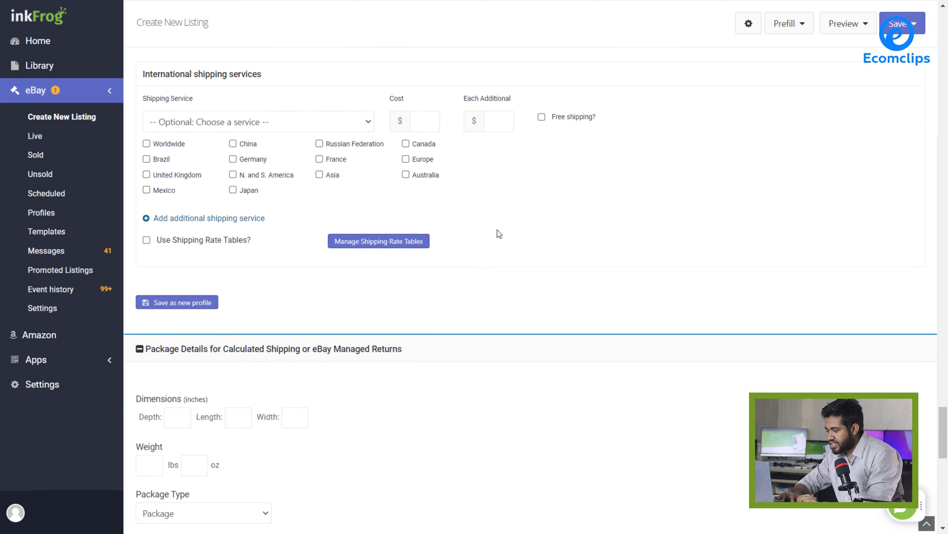
{"action": "left_click", "coordinate": [174, 353]}
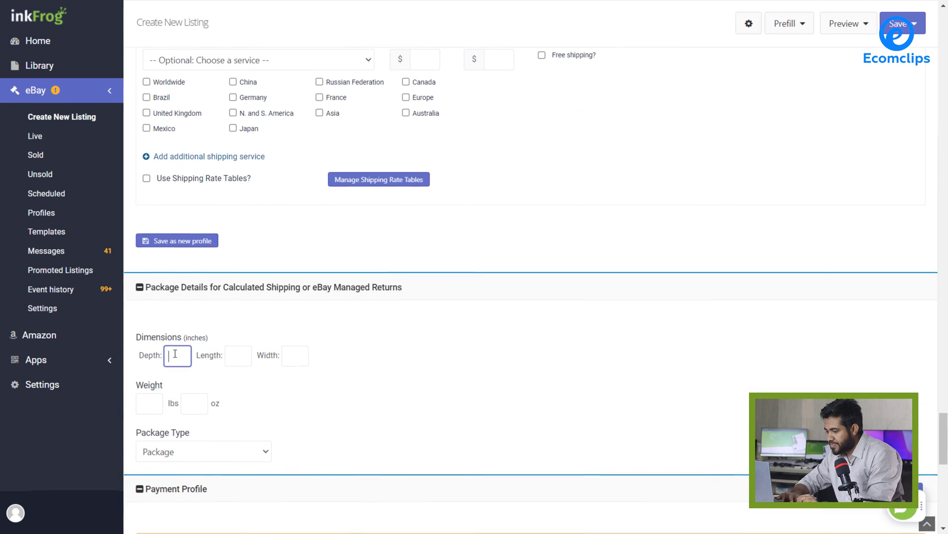
{"action": "type", "text": "3"}
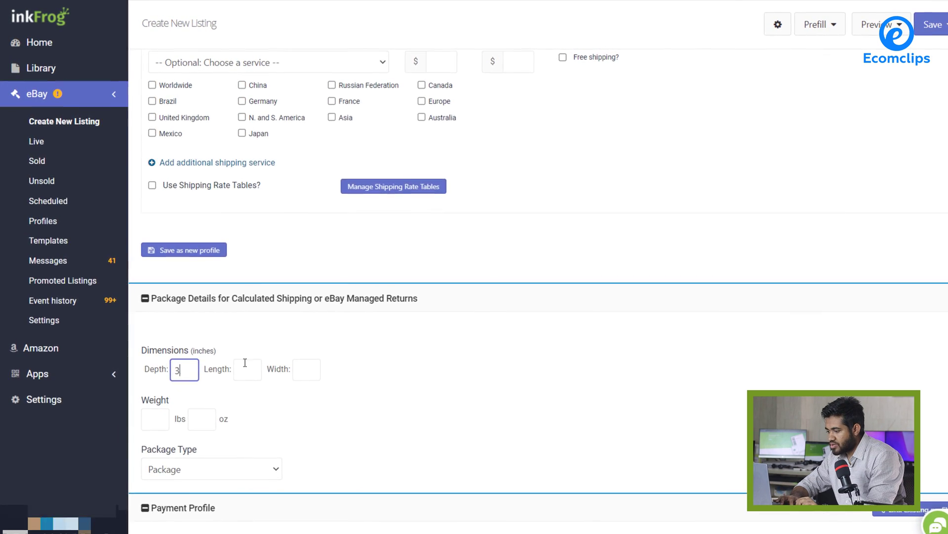
{"action": "left_click", "coordinate": [237, 365]}
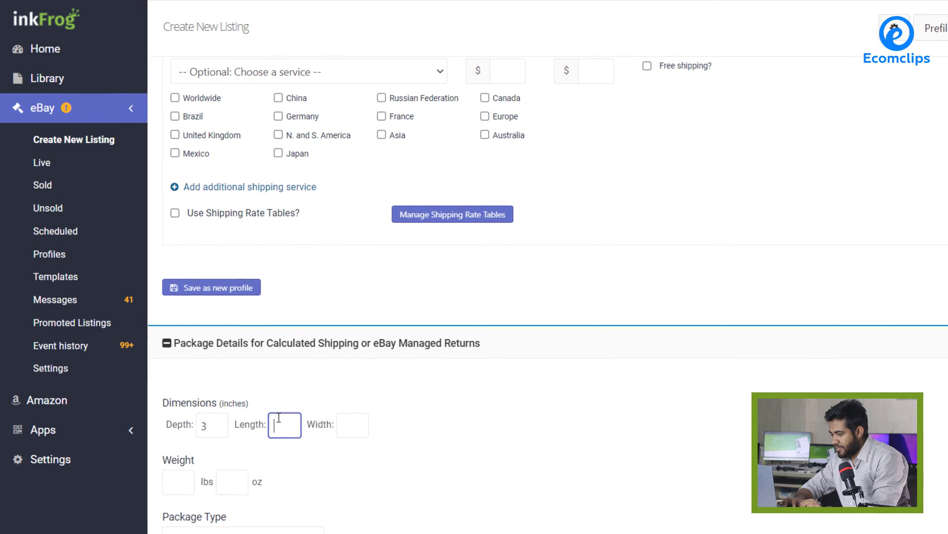
{"action": "type", "text": "8"}
{"action": "left_click", "coordinate": [342, 426]}
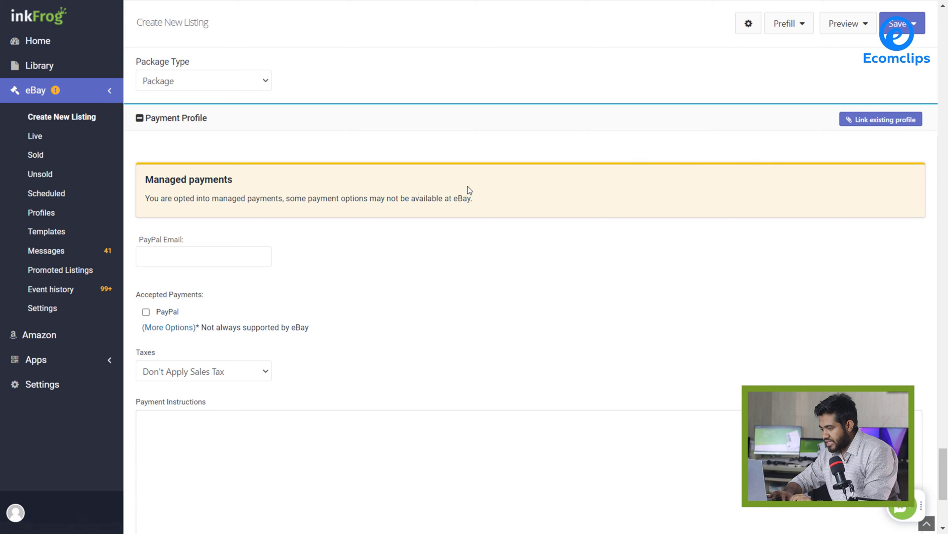
Step: Leave PayPal unticked and reveal the additional accepted payment methods
{"action": "left_click", "coordinate": [245, 261]}
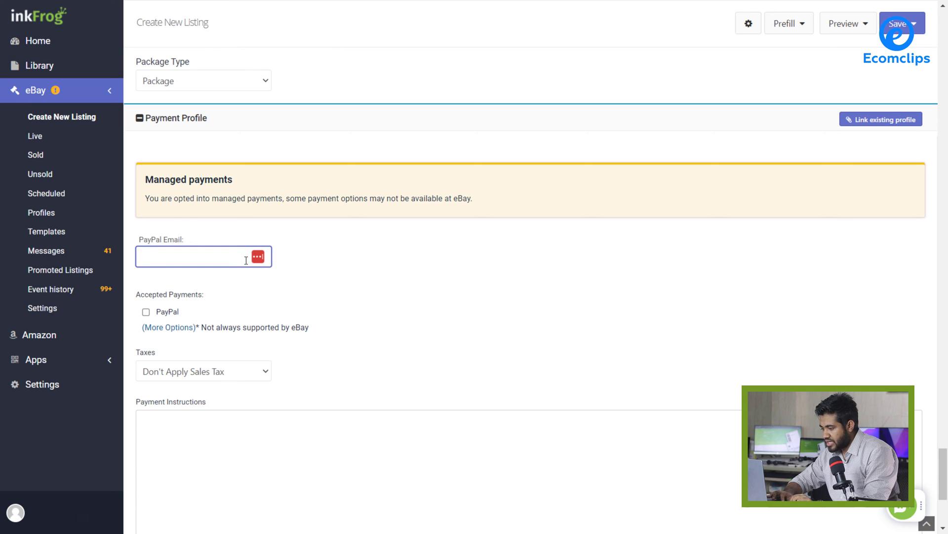
{"action": "left_click", "coordinate": [146, 313]}
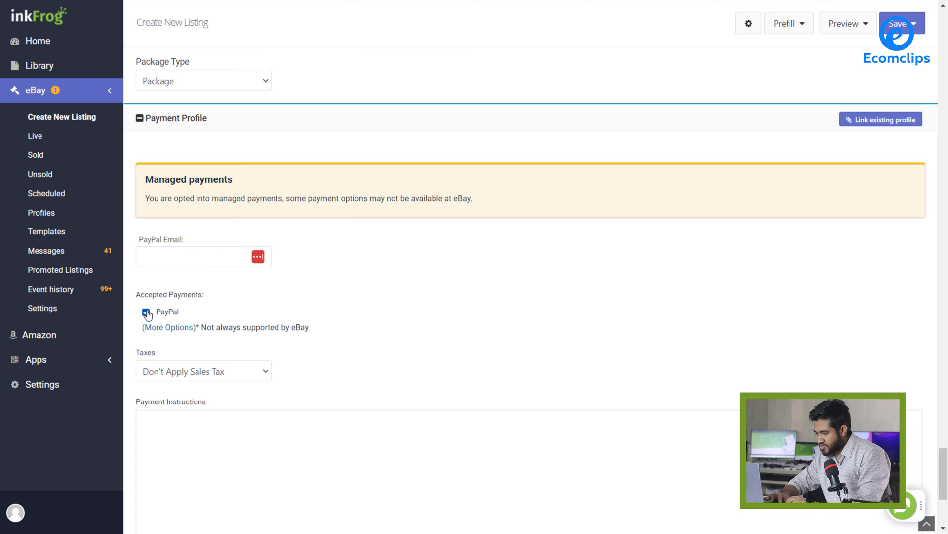
{"action": "left_click", "coordinate": [146, 312]}
{"action": "left_click", "coordinate": [166, 328]}
{"action": "scroll", "coordinate": [302, 308], "scroll_direction": "down", "scroll_amount": 2}
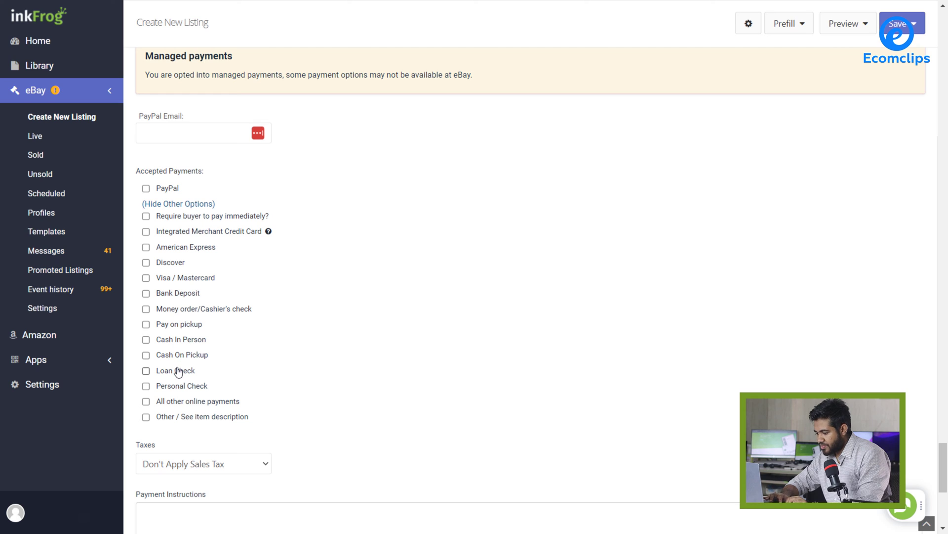
{"action": "scroll", "coordinate": [332, 356], "scroll_direction": "down", "scroll_amount": 3}
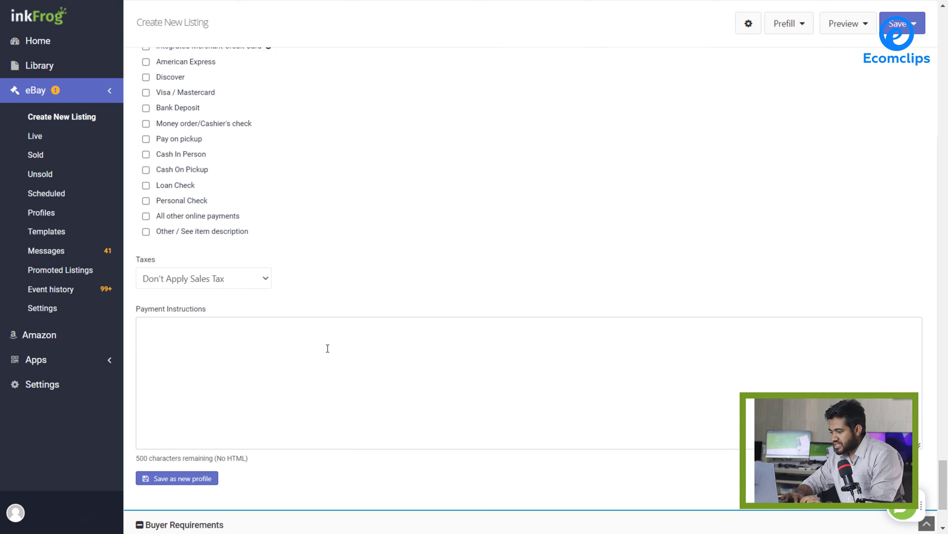
Step: Check the Taxes state list and keep it at Don't Apply Sales Tax
{"action": "left_click", "coordinate": [267, 279]}
{"action": "scroll", "coordinate": [258, 255], "scroll_direction": "down", "scroll_amount": 8}
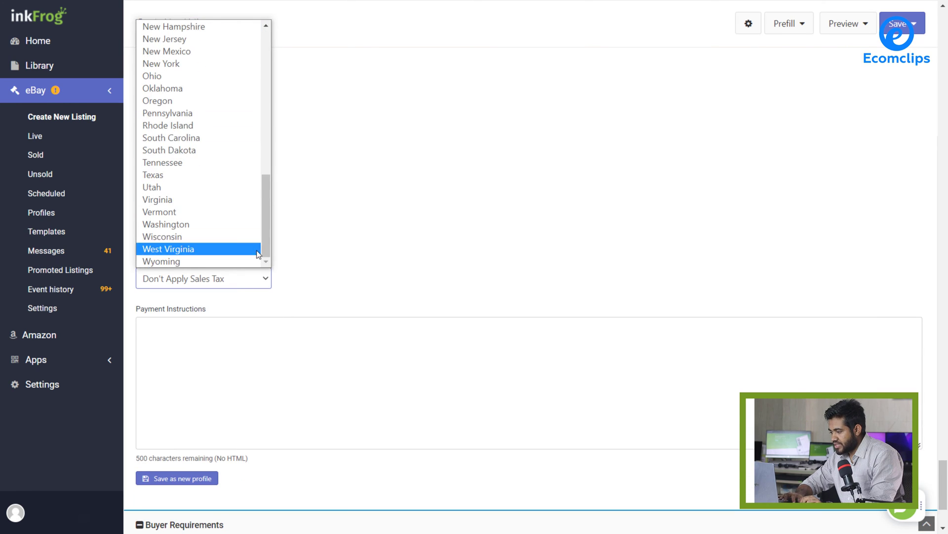
{"action": "scroll", "coordinate": [258, 255], "scroll_direction": "up", "scroll_amount": 5}
{"action": "left_click", "coordinate": [424, 257]}
{"action": "scroll", "coordinate": [425, 257], "scroll_direction": "down", "scroll_amount": 1}
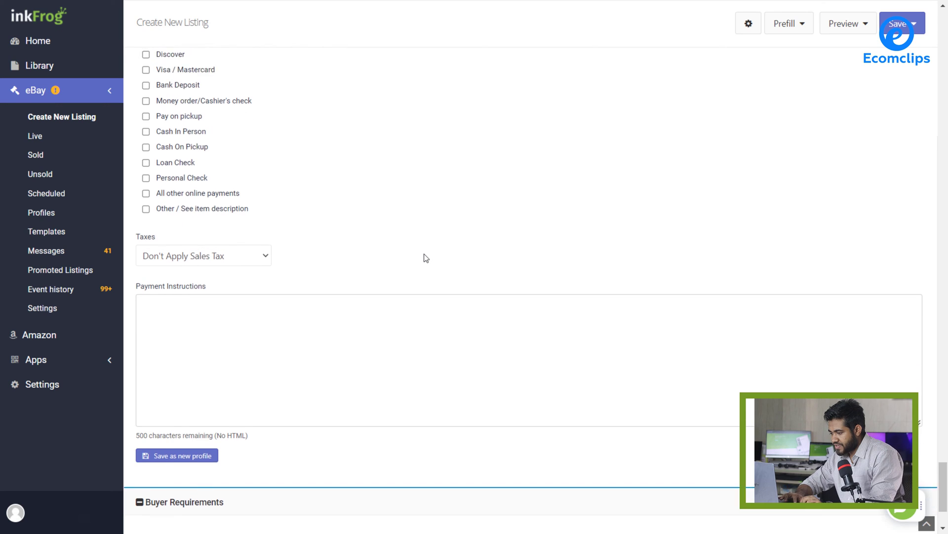
{"action": "scroll", "coordinate": [346, 296], "scroll_direction": "down", "scroll_amount": 2}
{"action": "scroll", "coordinate": [197, 416], "scroll_direction": "down", "scroll_amount": 1}
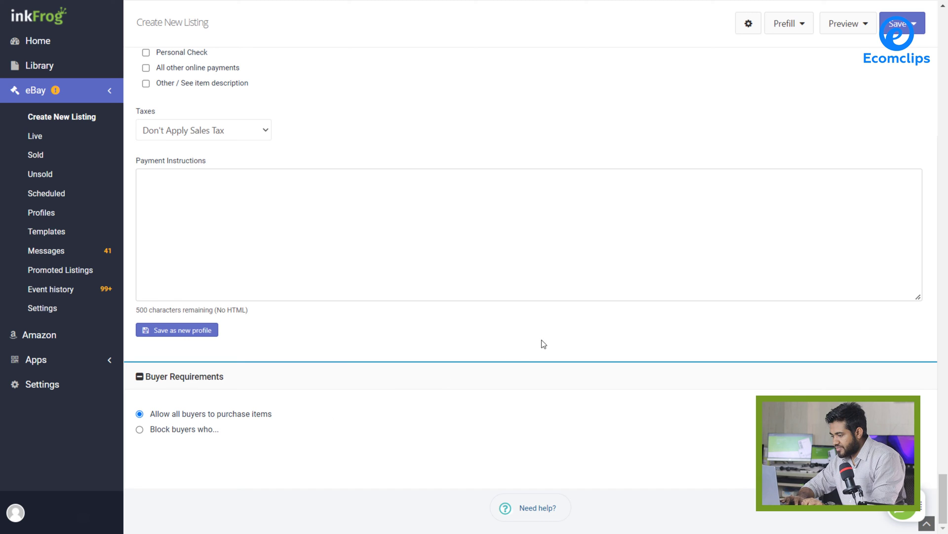
Step: Show the listing's save choices: Save to library, Save to library & launch, Save as master profile
{"action": "left_click", "coordinate": [914, 24]}
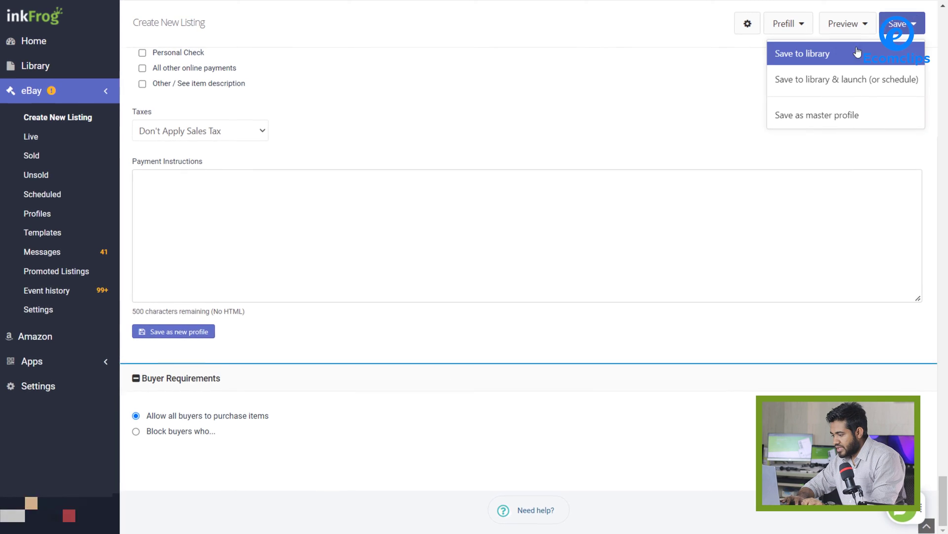